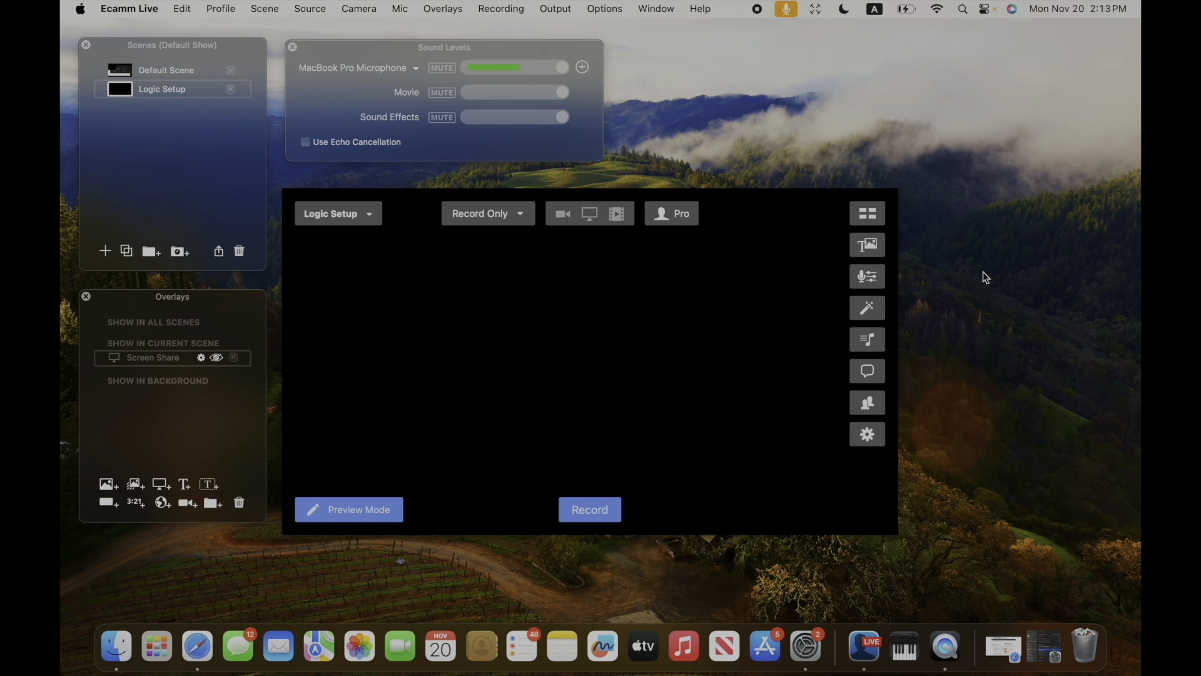
Step: Get the Mac VB-Cable driver from the vb-audio.com page in Safari and open the VBCable_MACDriver_Pack108-2 folder in Finder
{"action": "key", "text": "super+h"}
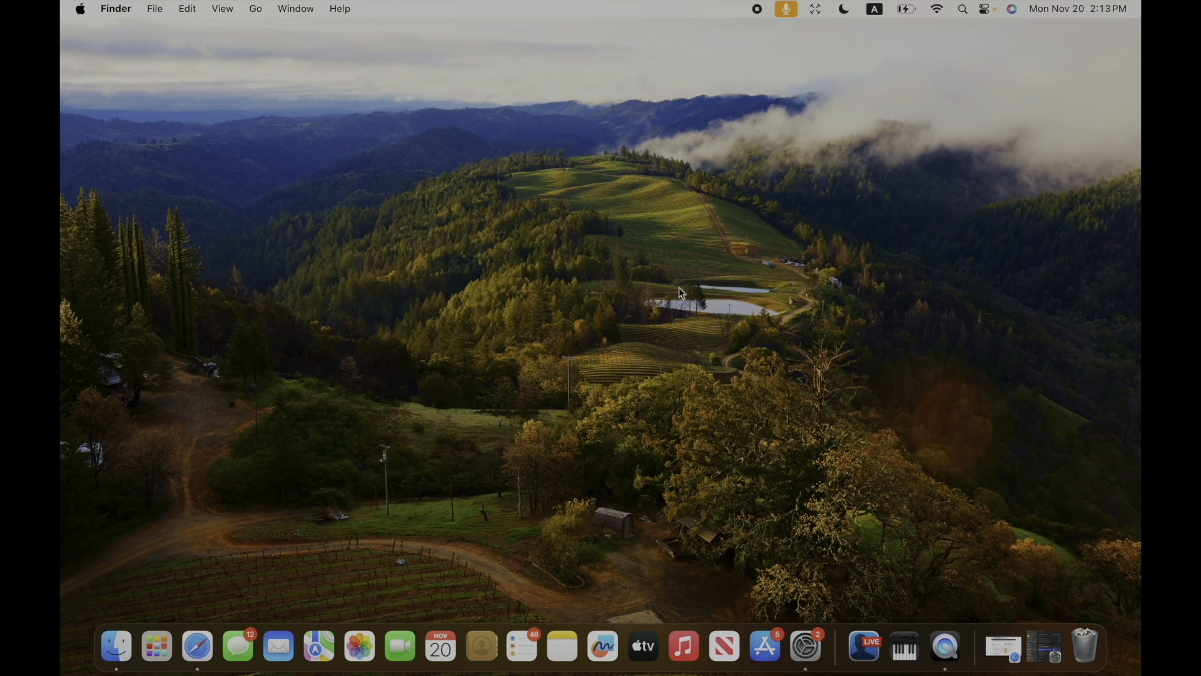
{"action": "left_click", "coordinate": [209, 646]}
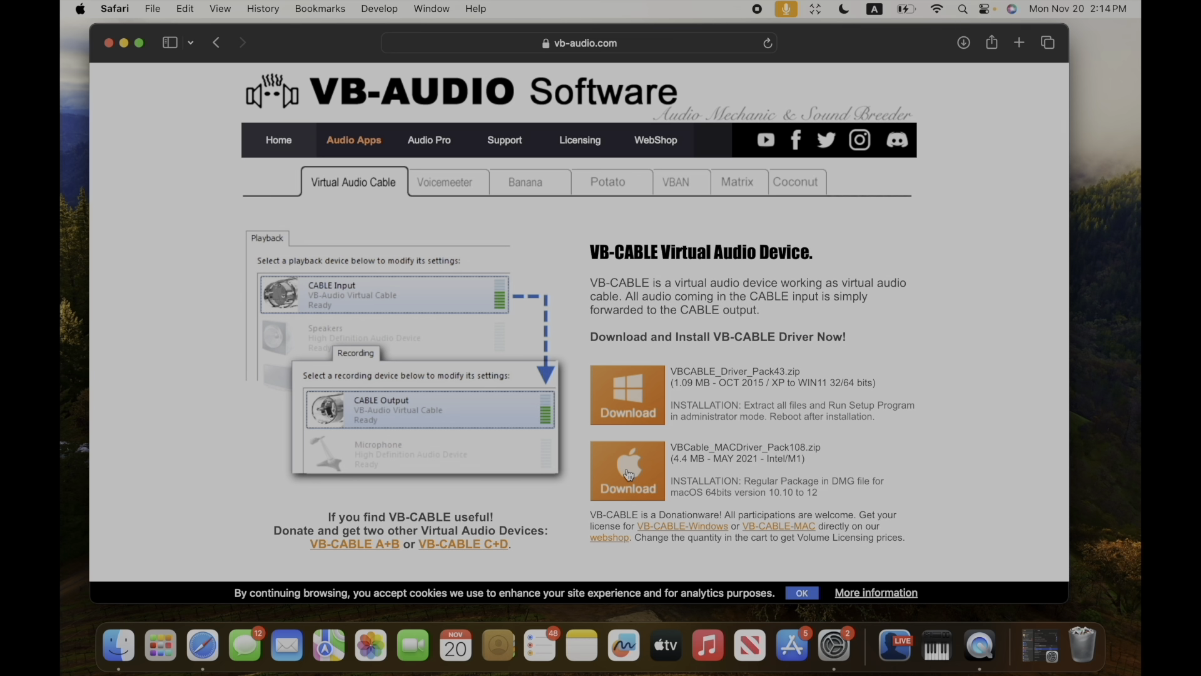
{"action": "left_click_drag", "start_coordinate": [626, 469], "coordinate": [540, 516]}
{"action": "left_click", "coordinate": [120, 650]}
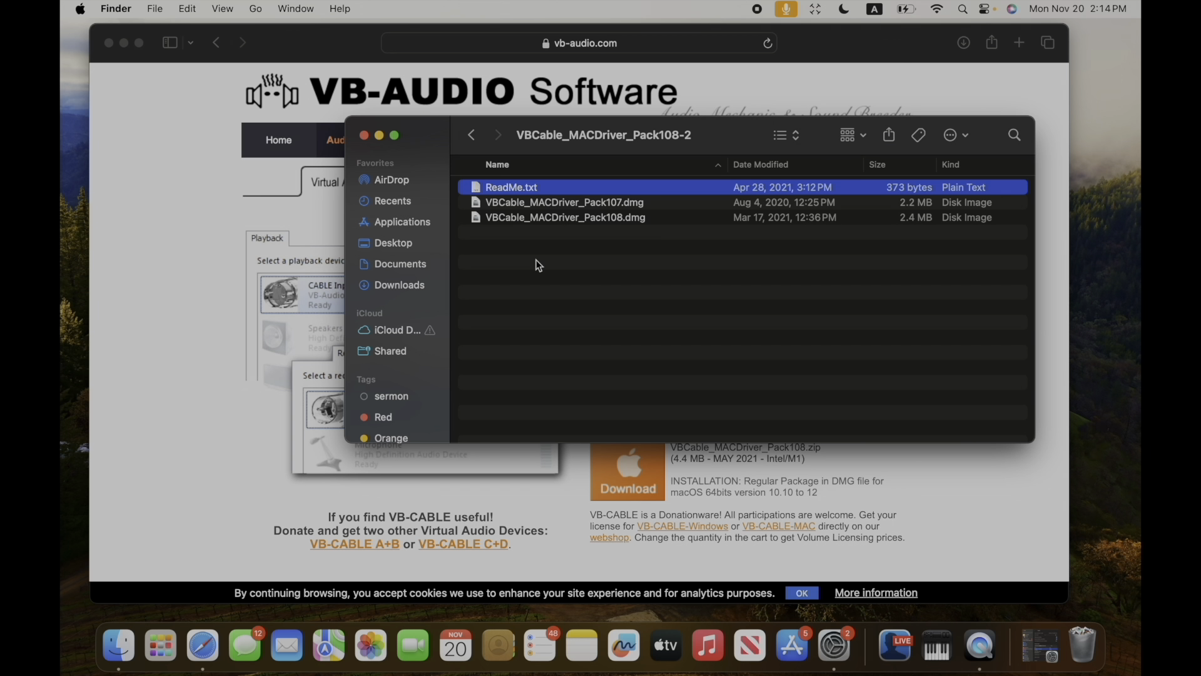
Step: Mount the VBCable_MACDriver_Pack107.dmg disk image and launch vb-cable-installer.pkg from it
{"action": "left_click", "coordinate": [484, 206]}
{"action": "left_click", "coordinate": [484, 220]}
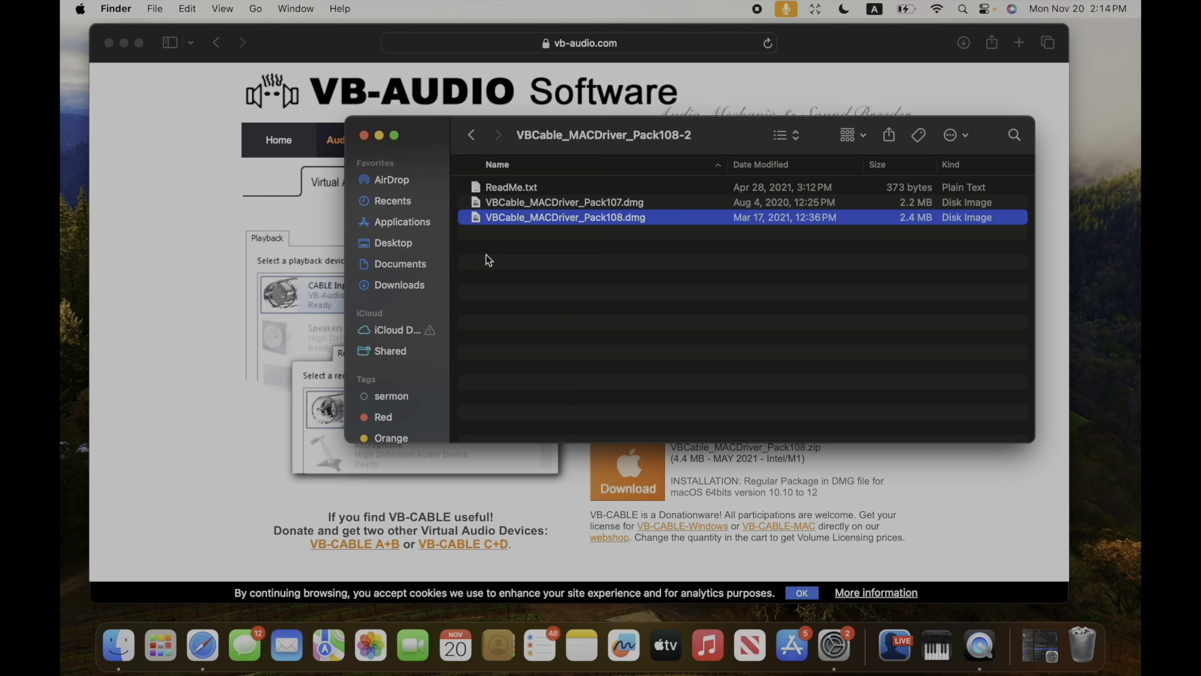
{"action": "left_click", "coordinate": [482, 201]}
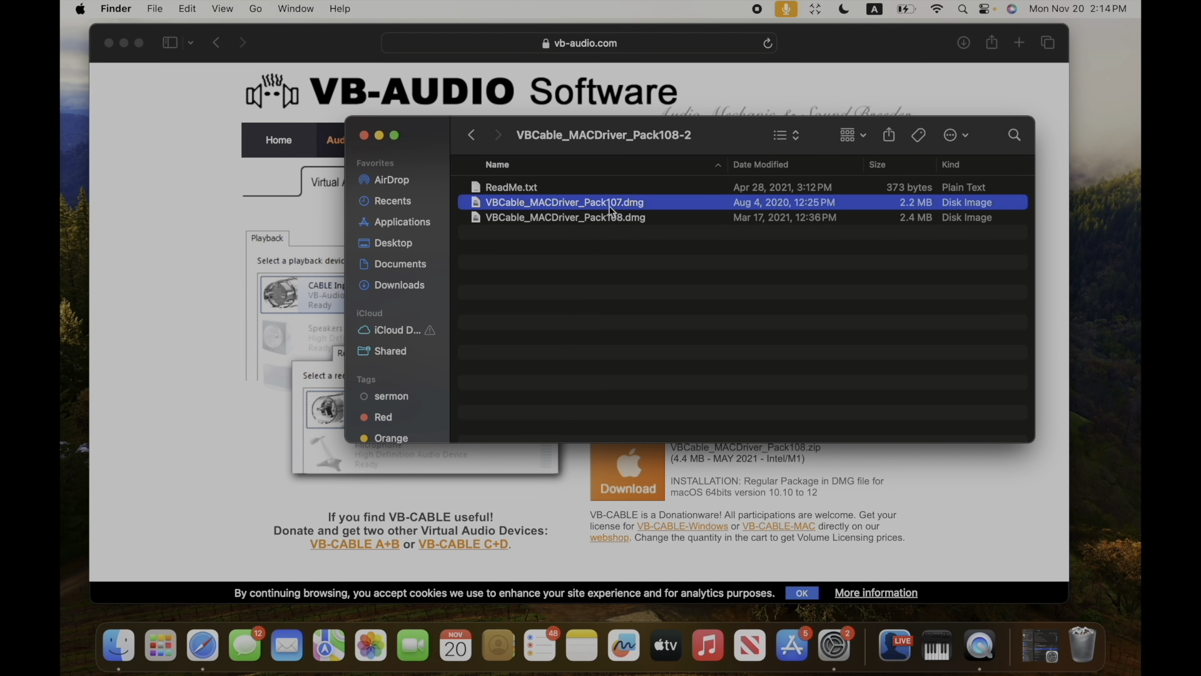
{"action": "left_click", "coordinate": [478, 219]}
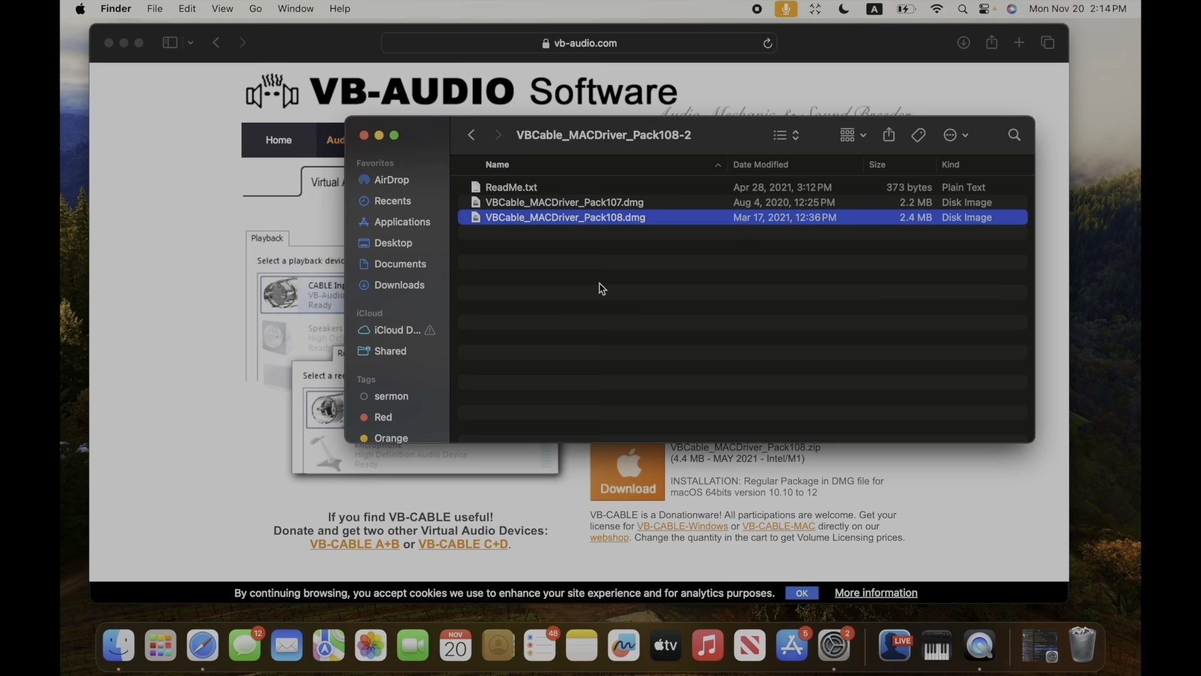
{"action": "left_click", "coordinate": [478, 206]}
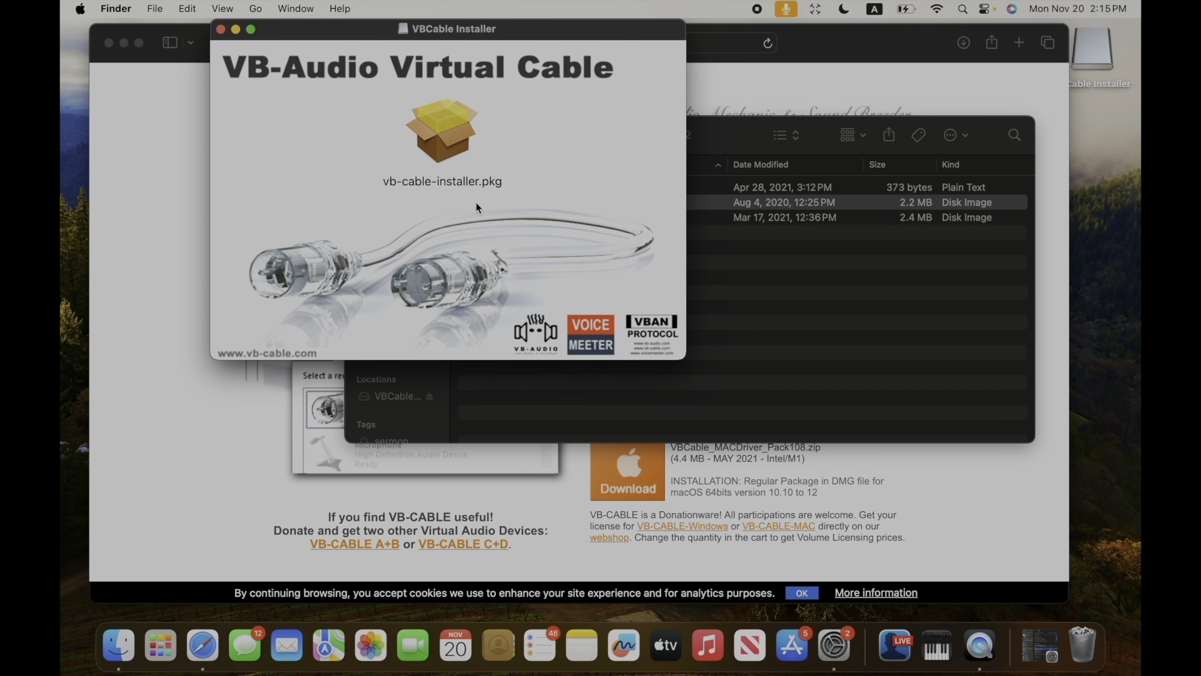
{"action": "double_click", "coordinate": [448, 121]}
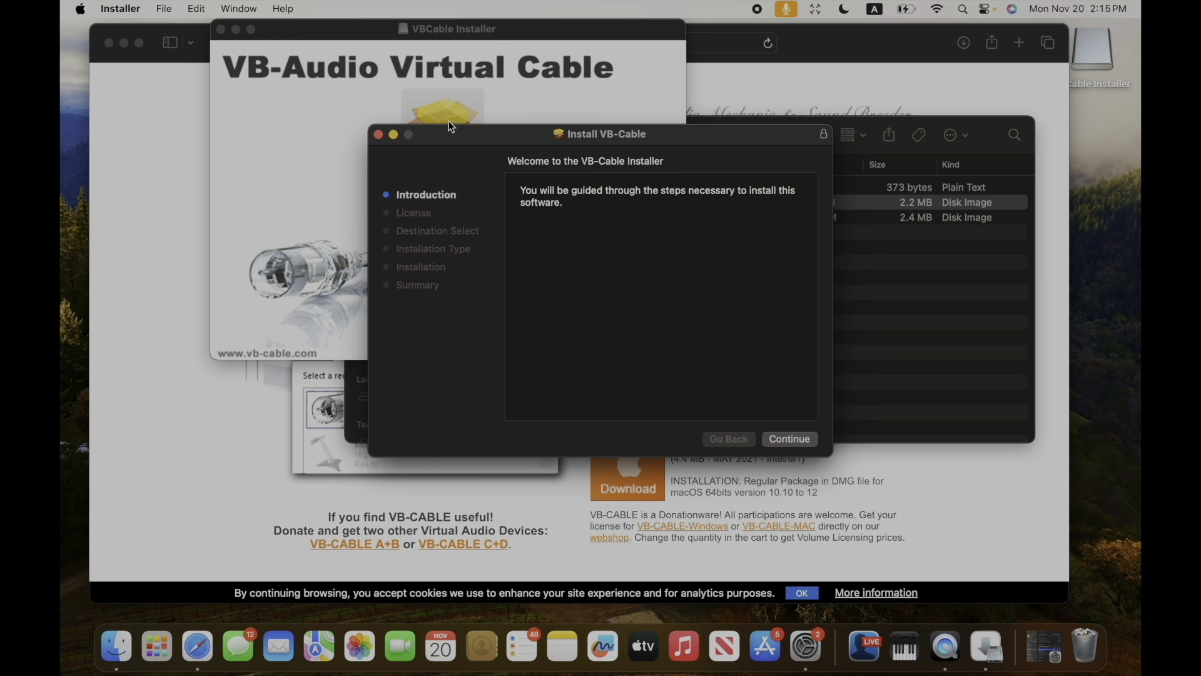
Step: Agree to the VB-Cable license terms and proceed through the installer with a standard install for all users of this computer
{"action": "left_click", "coordinate": [790, 439]}
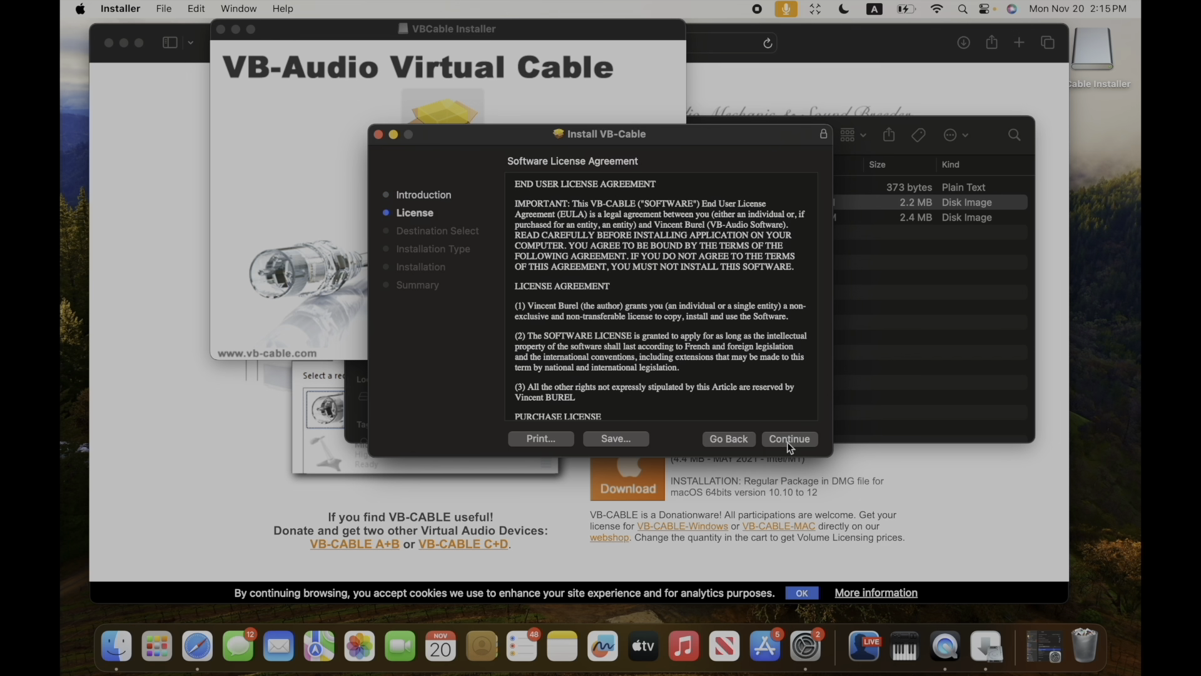
{"action": "left_click", "coordinate": [788, 442]}
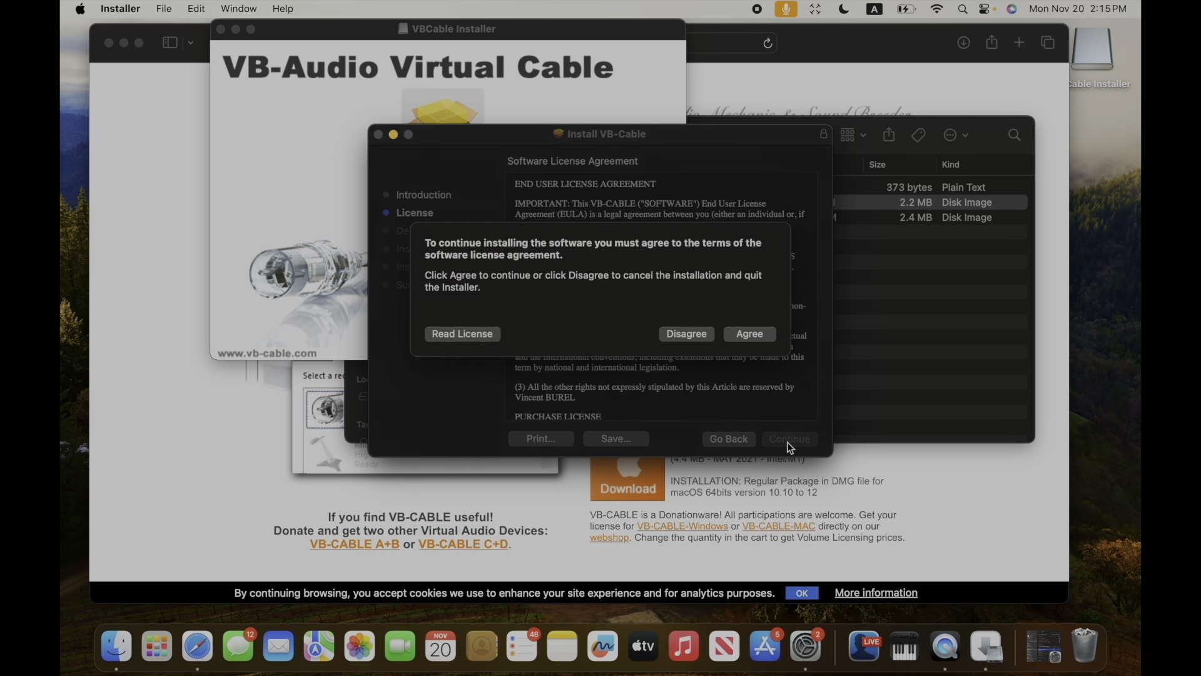
{"action": "left_click", "coordinate": [748, 339]}
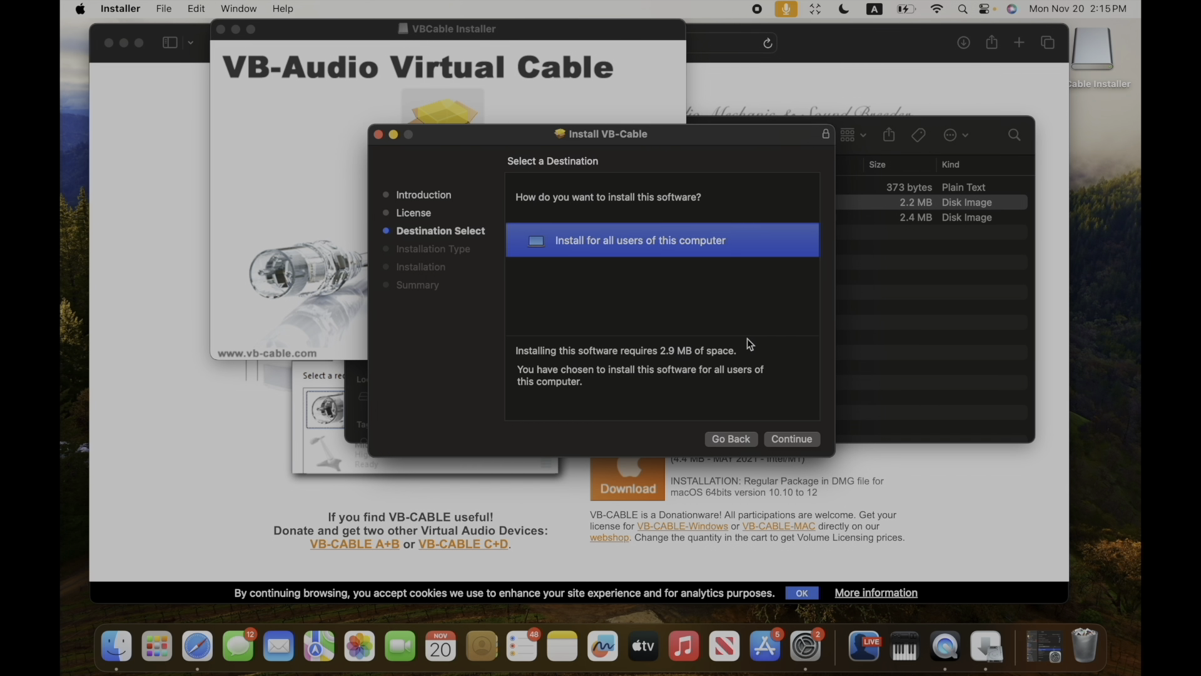
{"action": "left_click", "coordinate": [794, 439]}
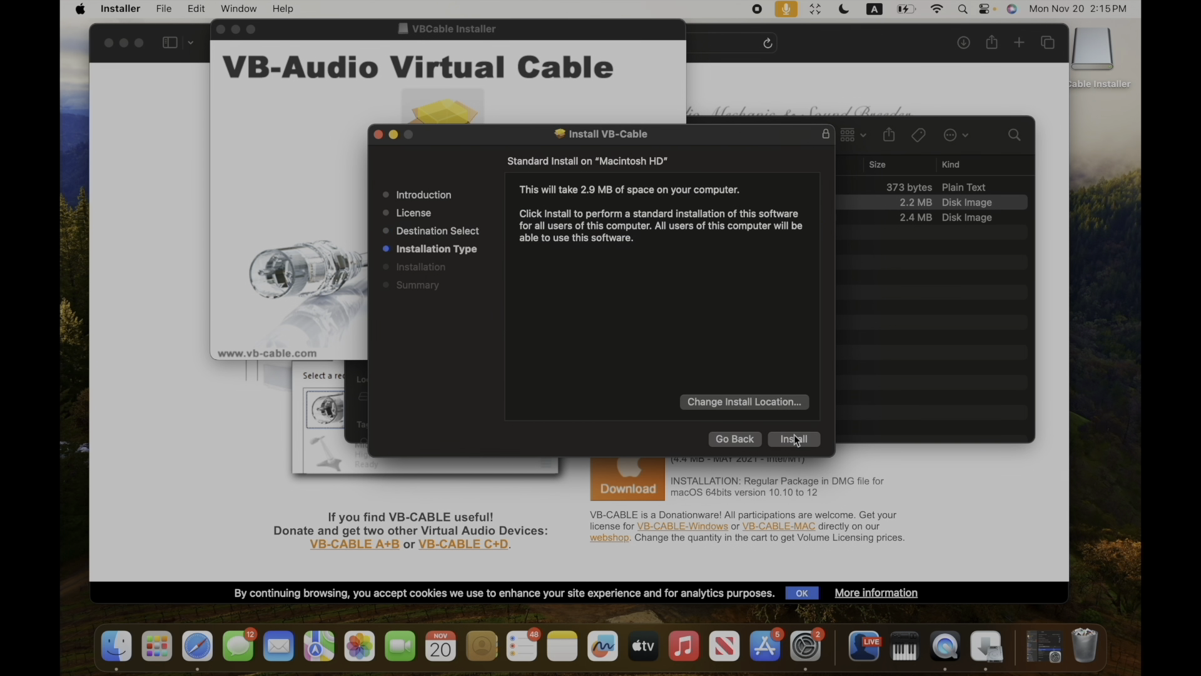
{"action": "left_click", "coordinate": [799, 443]}
Step: Clear the installer, Safari and Finder windows from the desktop and eject the VBCable Installer disk
{"action": "left_click", "coordinate": [376, 135]}
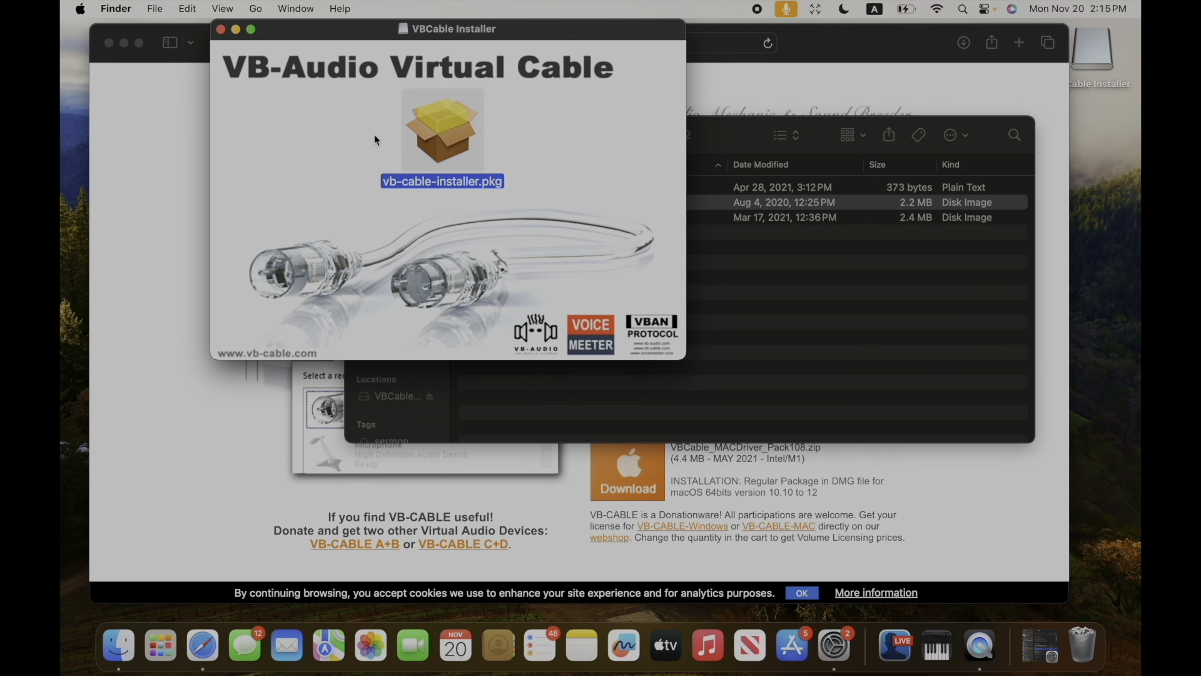
{"action": "left_click", "coordinate": [221, 30]}
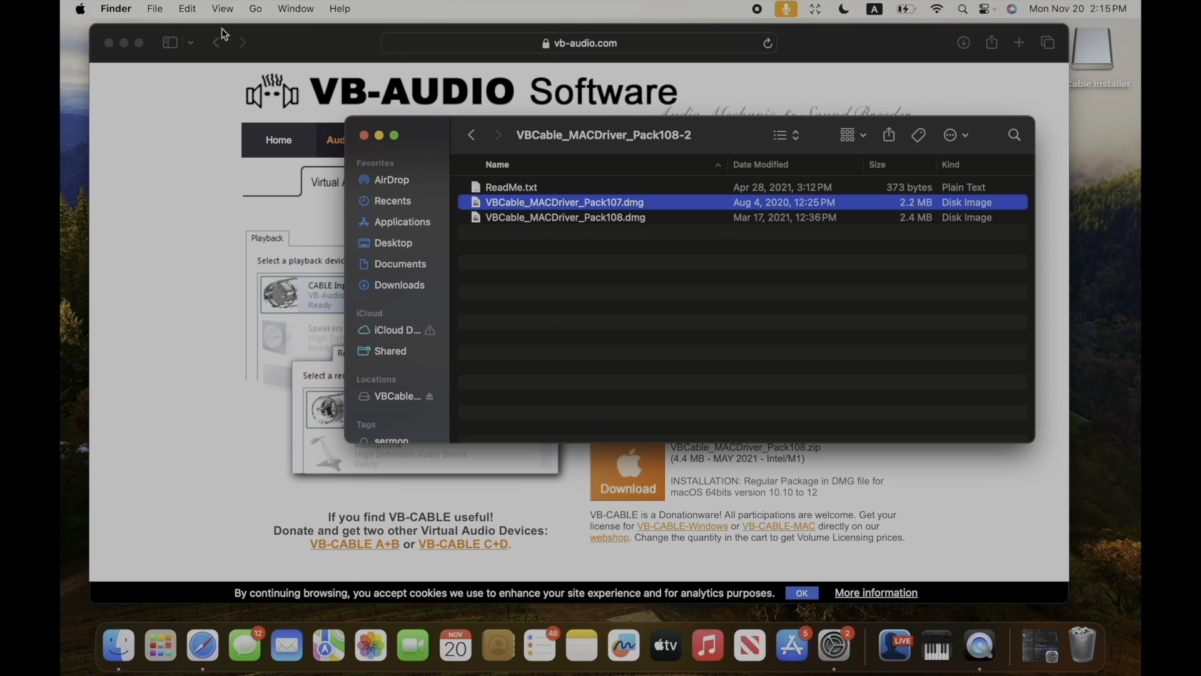
{"action": "left_click", "coordinate": [303, 56]}
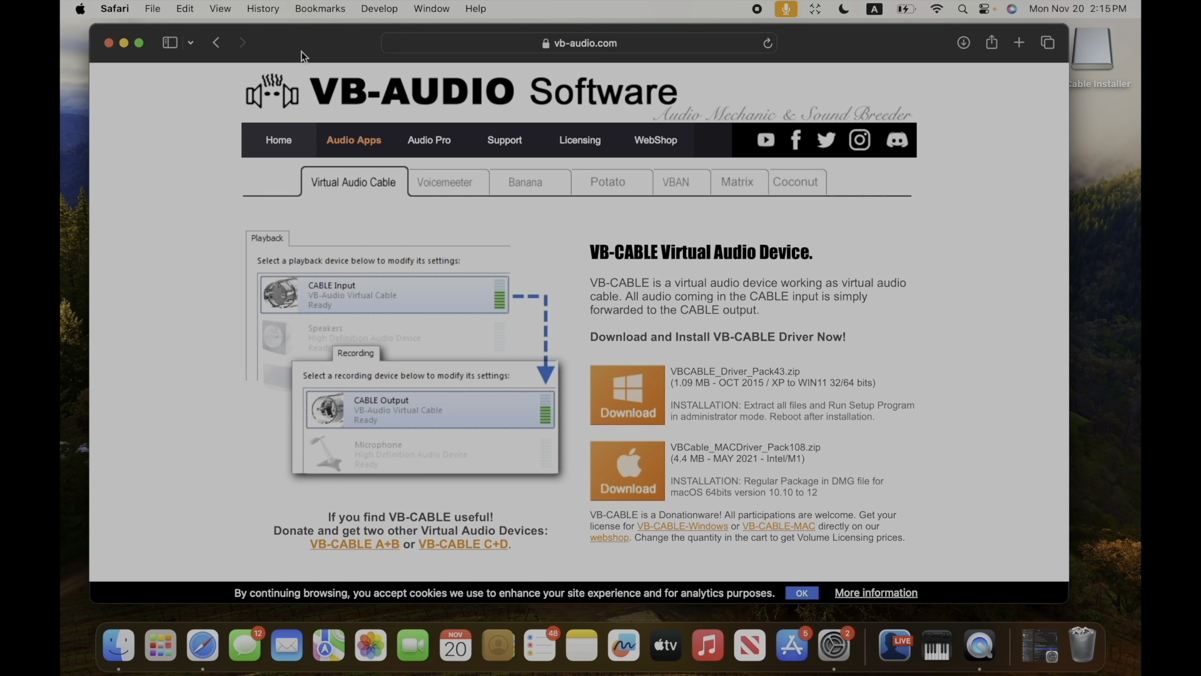
{"action": "key", "text": "super+h"}
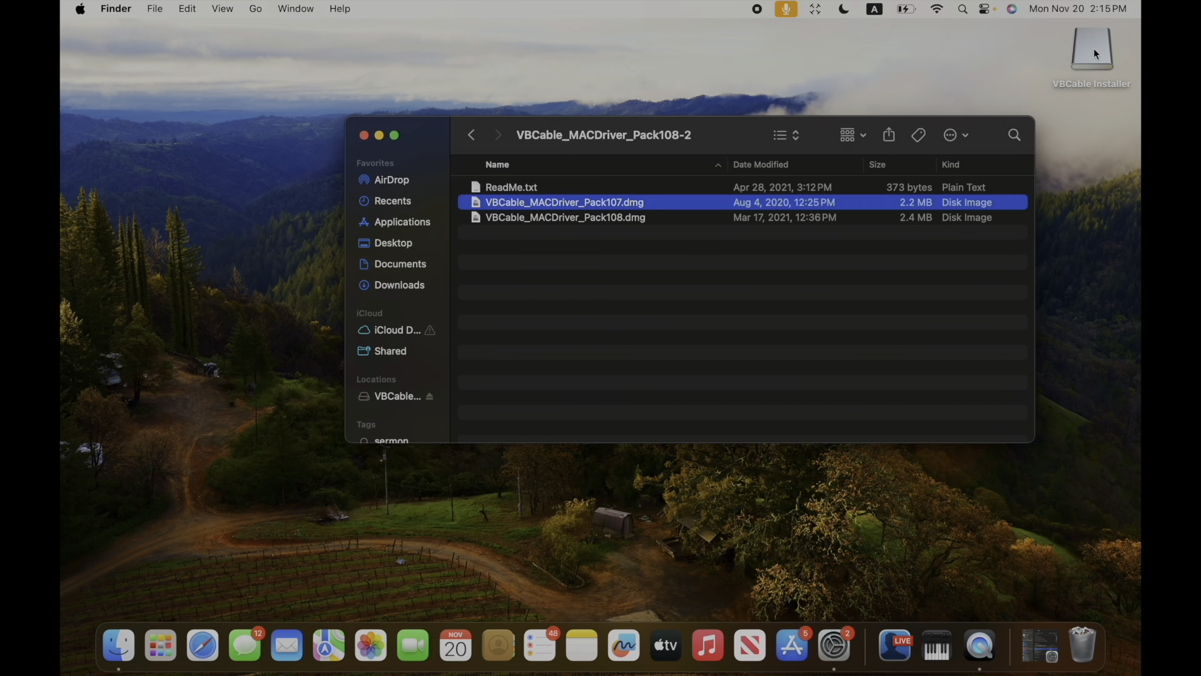
{"action": "left_click_drag", "start_coordinate": [1094, 47], "coordinate": [1083, 644]}
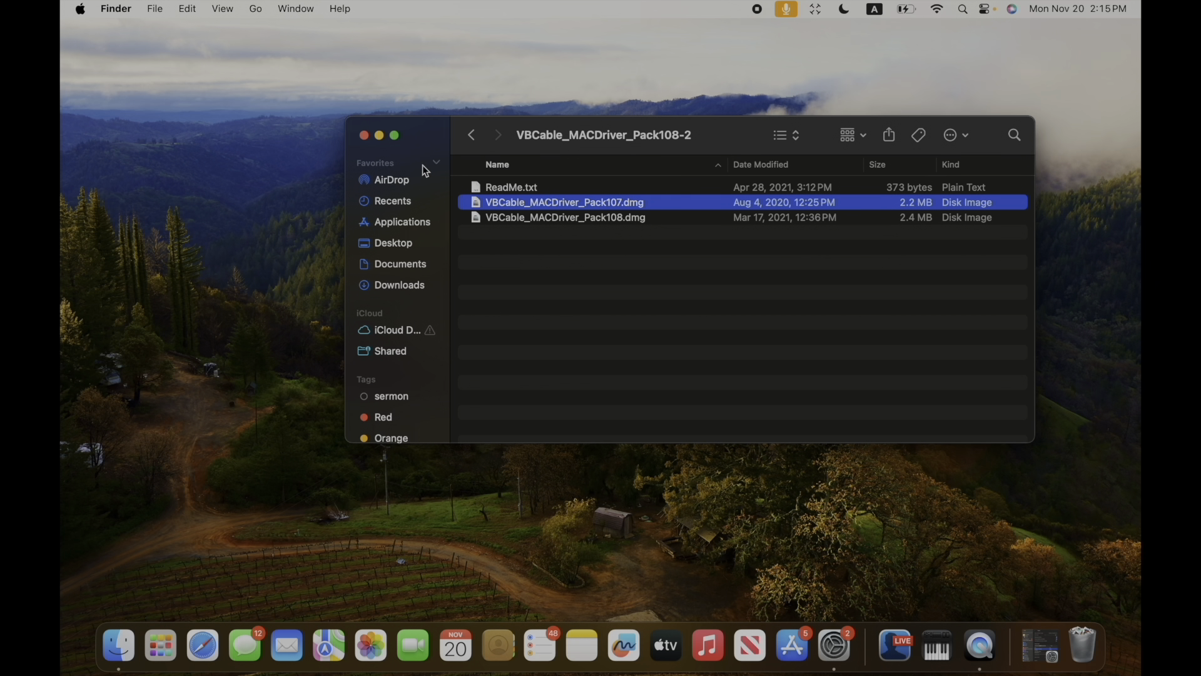
{"action": "left_click", "coordinate": [364, 135]}
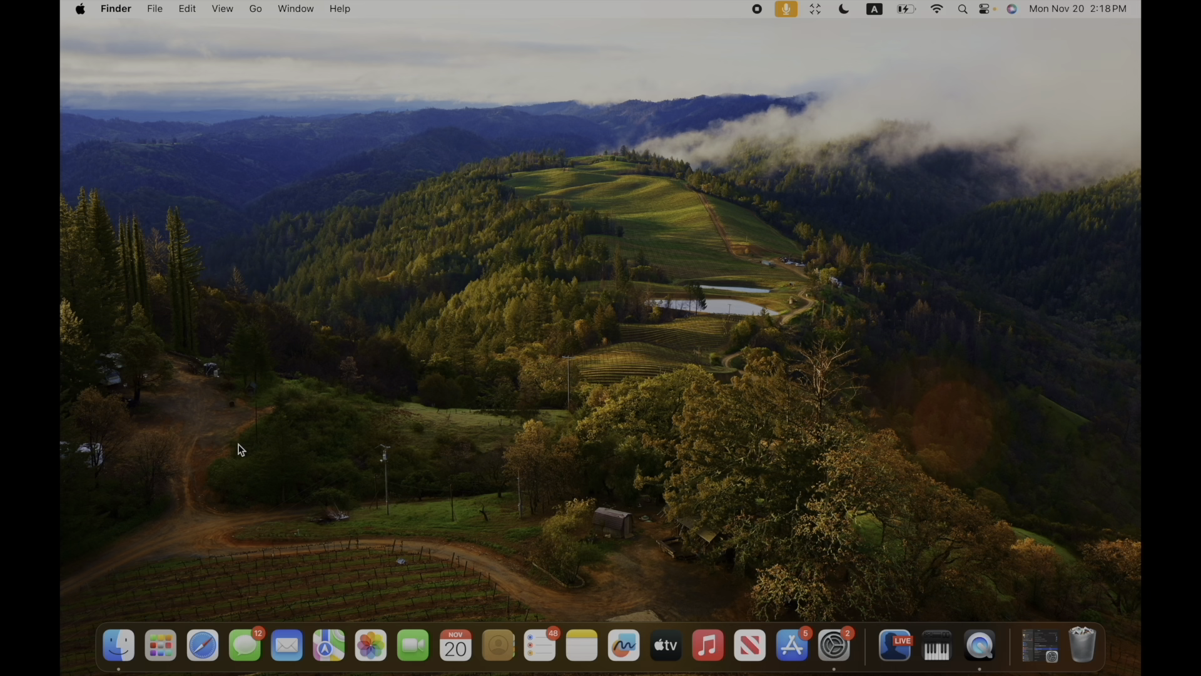
Step: Find Audio MIDI Setup by searching Launchpad for "audio" and bring up its Audio Devices window
{"action": "left_click", "coordinate": [156, 655]}
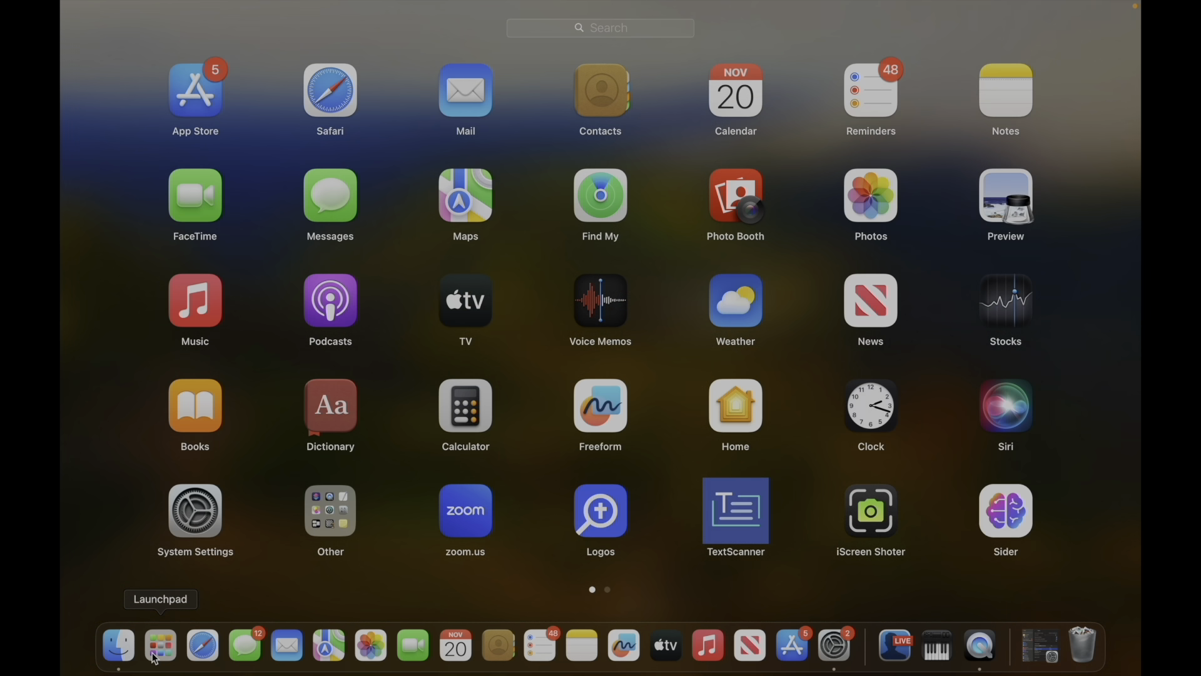
{"action": "type", "text": "audio"}
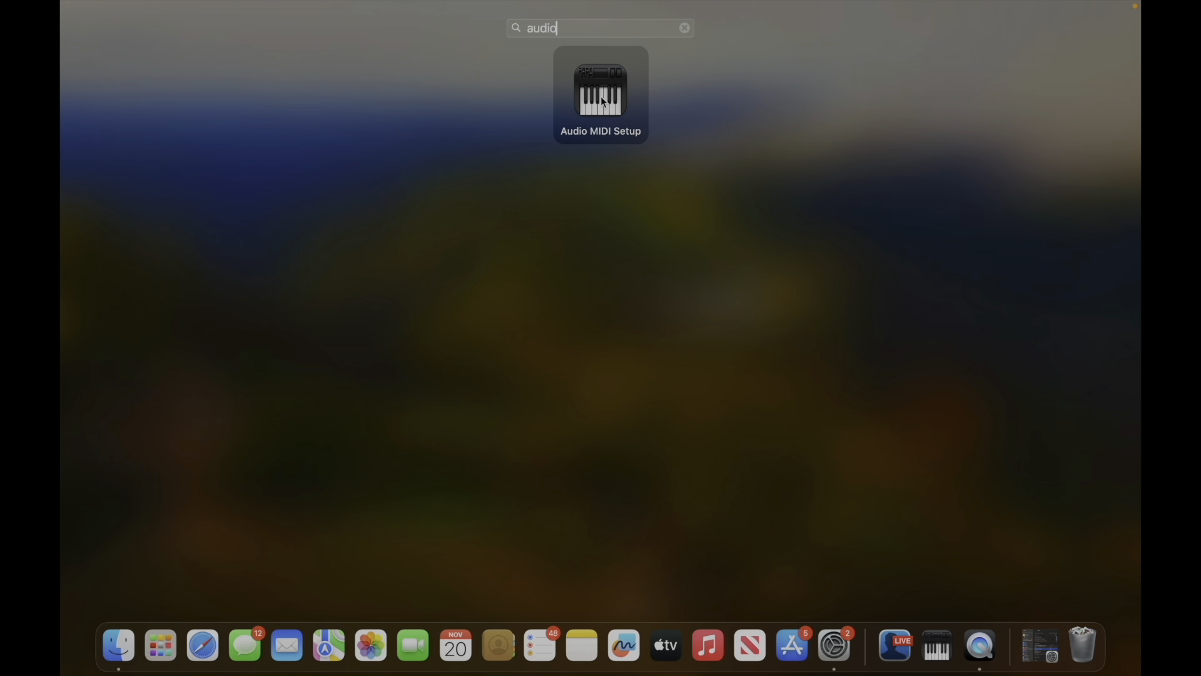
{"action": "left_click", "coordinate": [602, 99]}
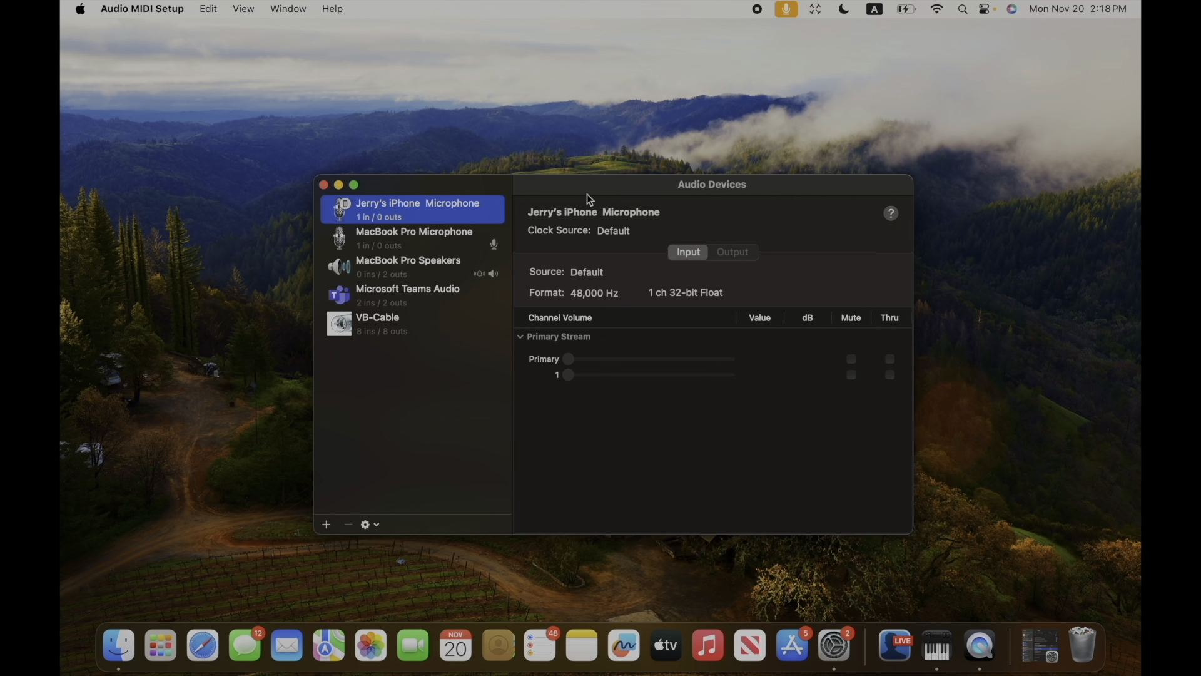
{"action": "left_click_drag", "start_coordinate": [587, 195], "coordinate": [584, 193]}
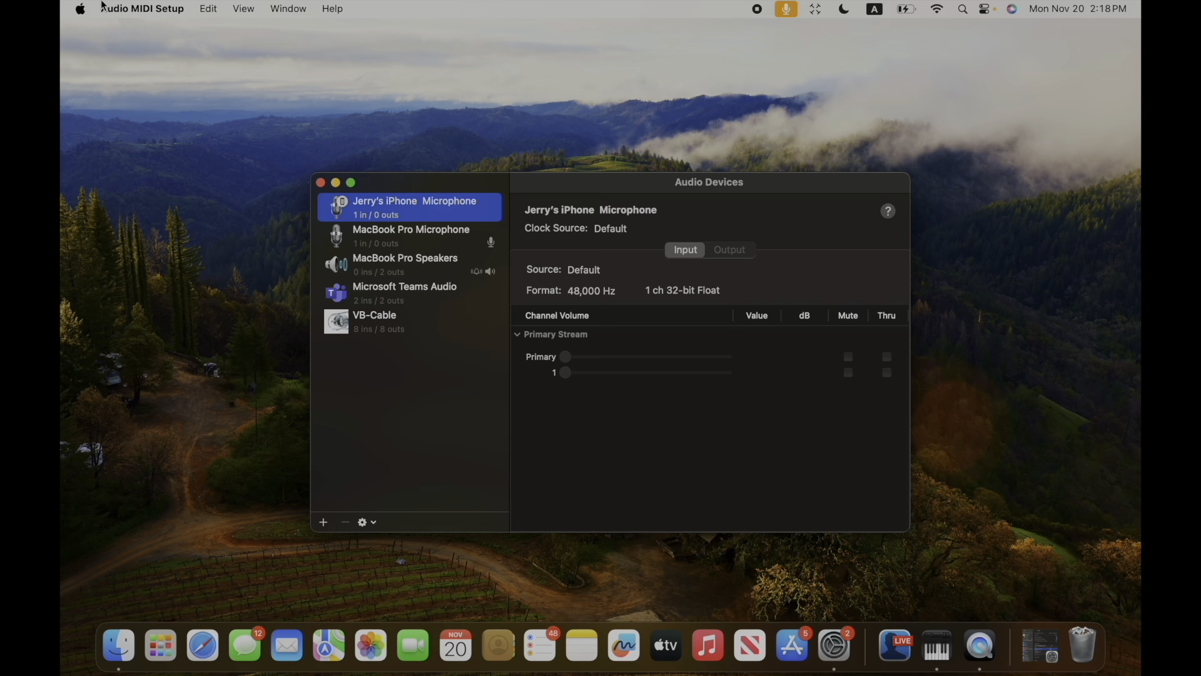
{"action": "left_click", "coordinate": [120, 21]}
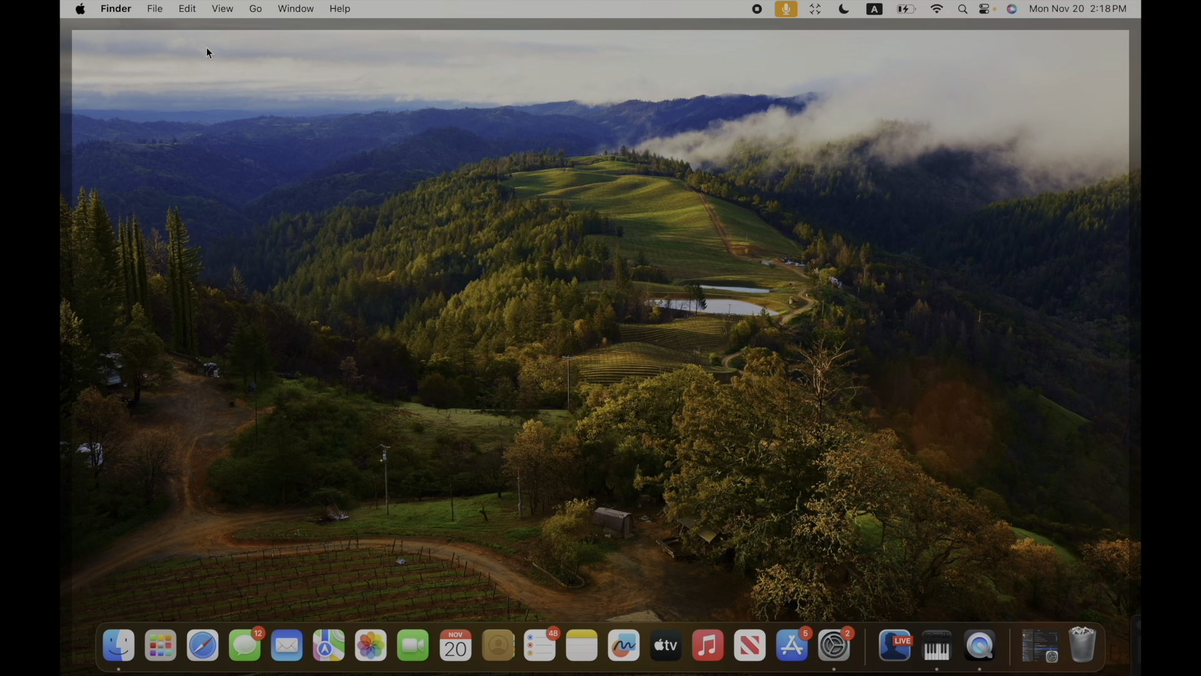
{"action": "left_click", "coordinate": [572, 242]}
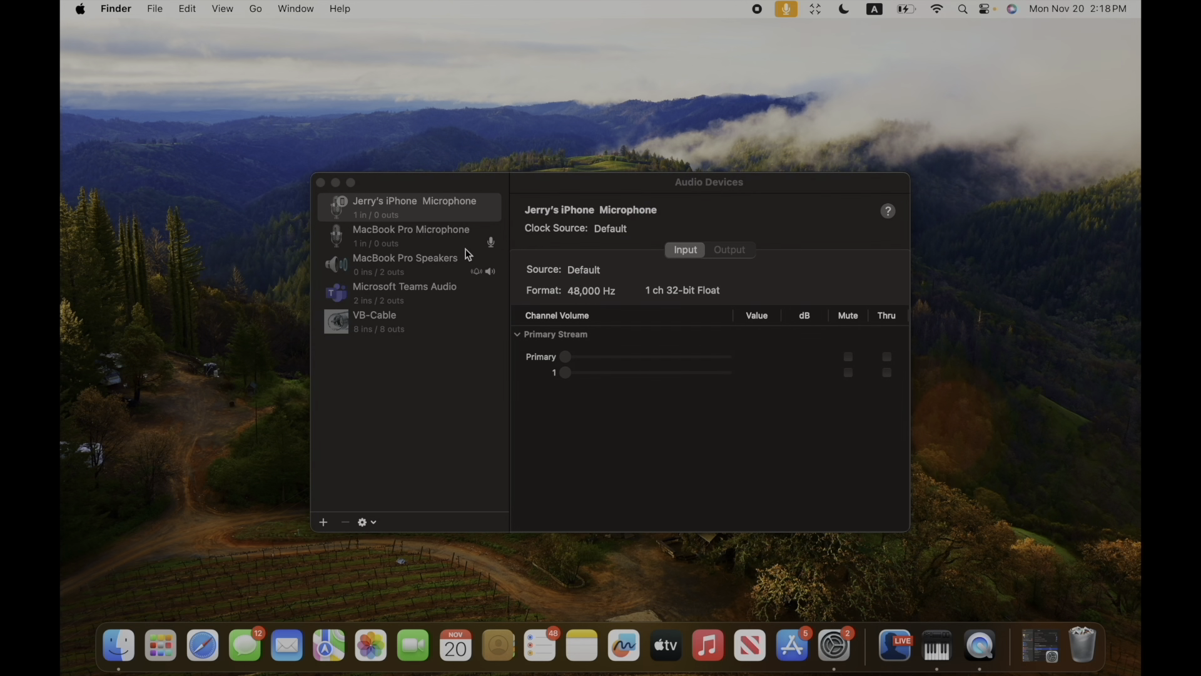
{"action": "left_click", "coordinate": [535, 193]}
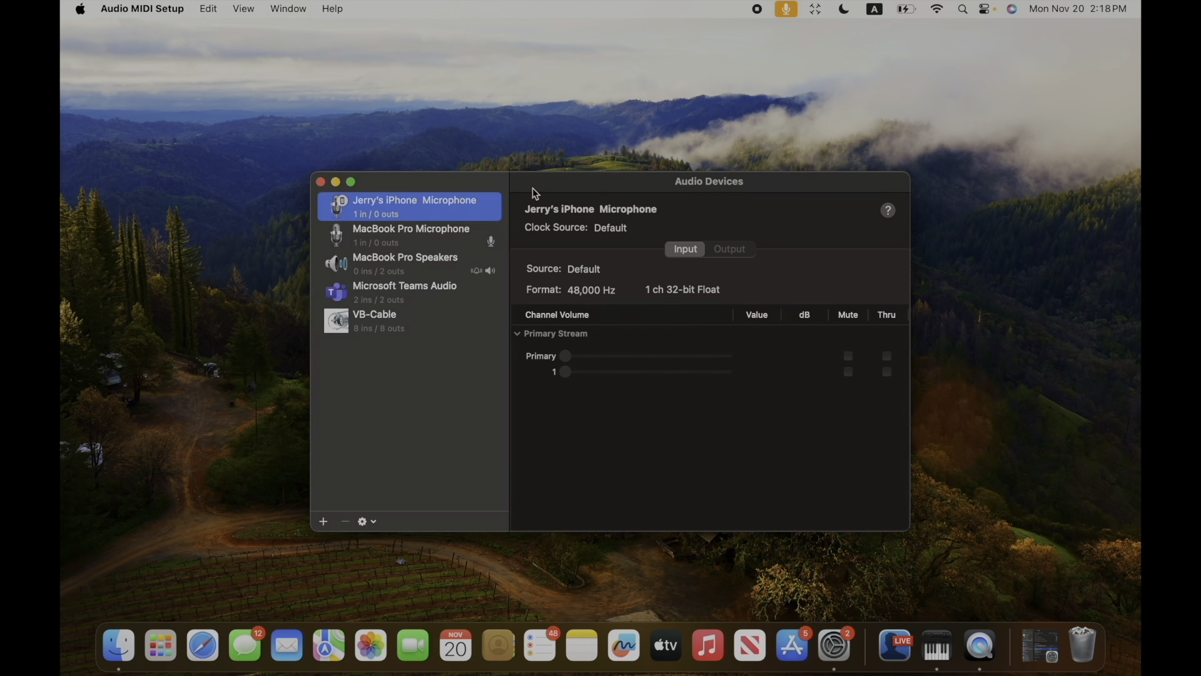
Step: Hide the Audio Devices window and show it again
{"action": "left_click", "coordinate": [292, 10]}
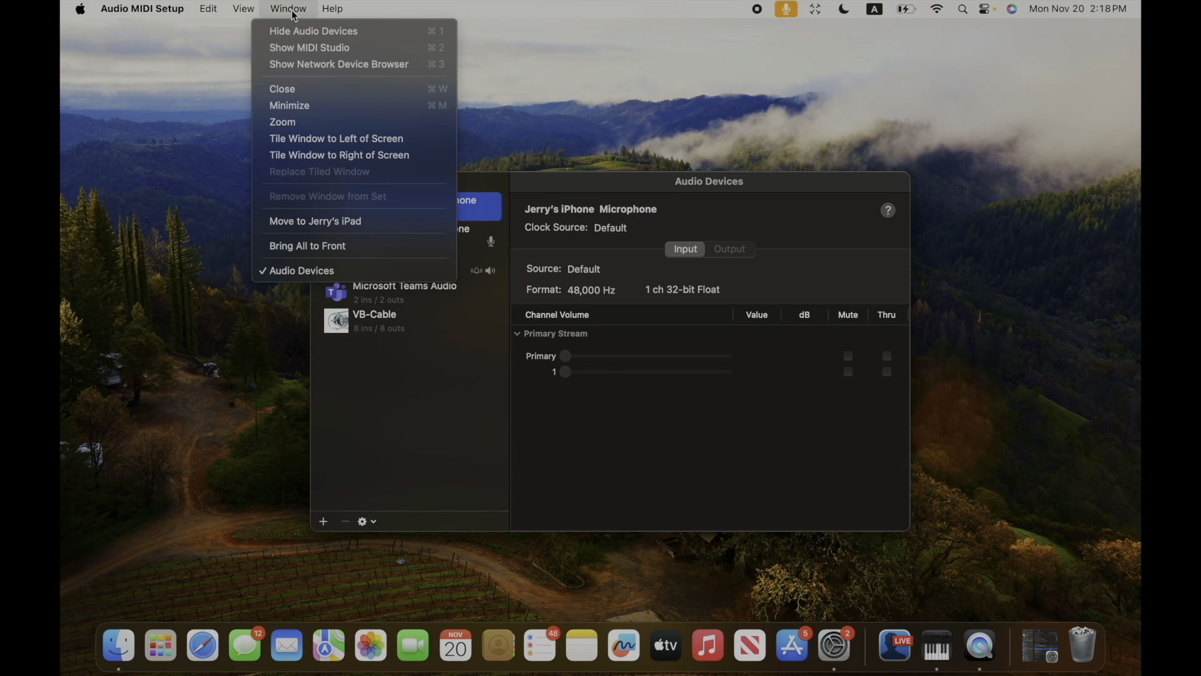
{"action": "left_click", "coordinate": [292, 33]}
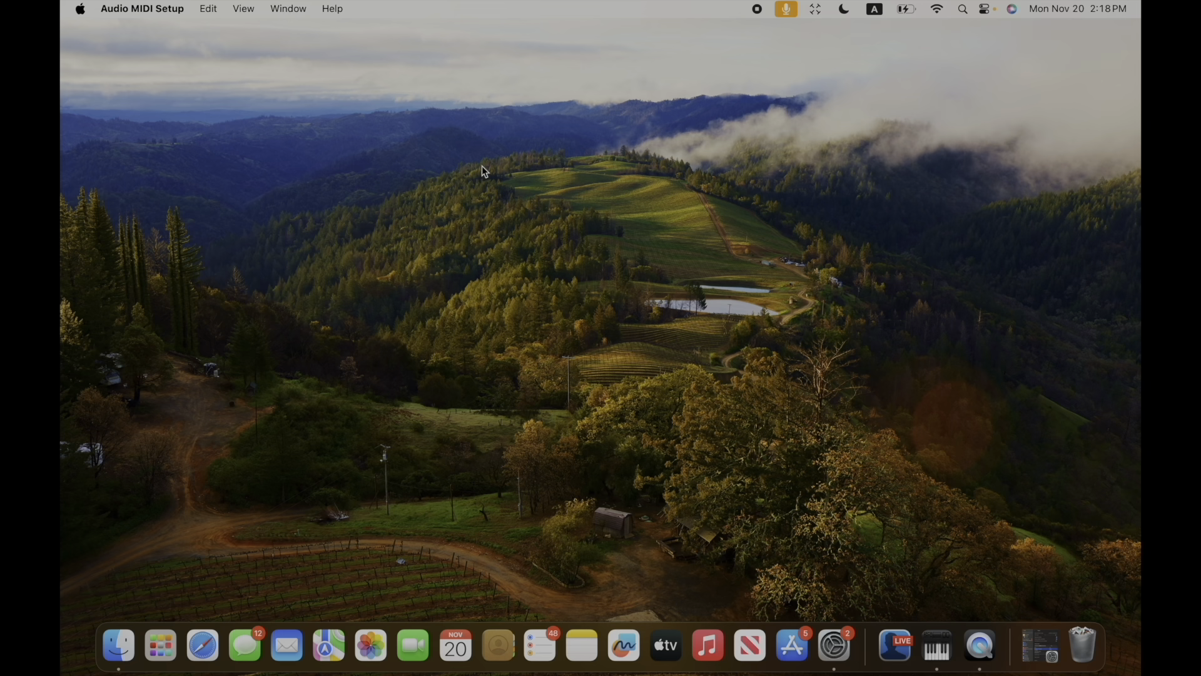
{"action": "left_click", "coordinate": [290, 11]}
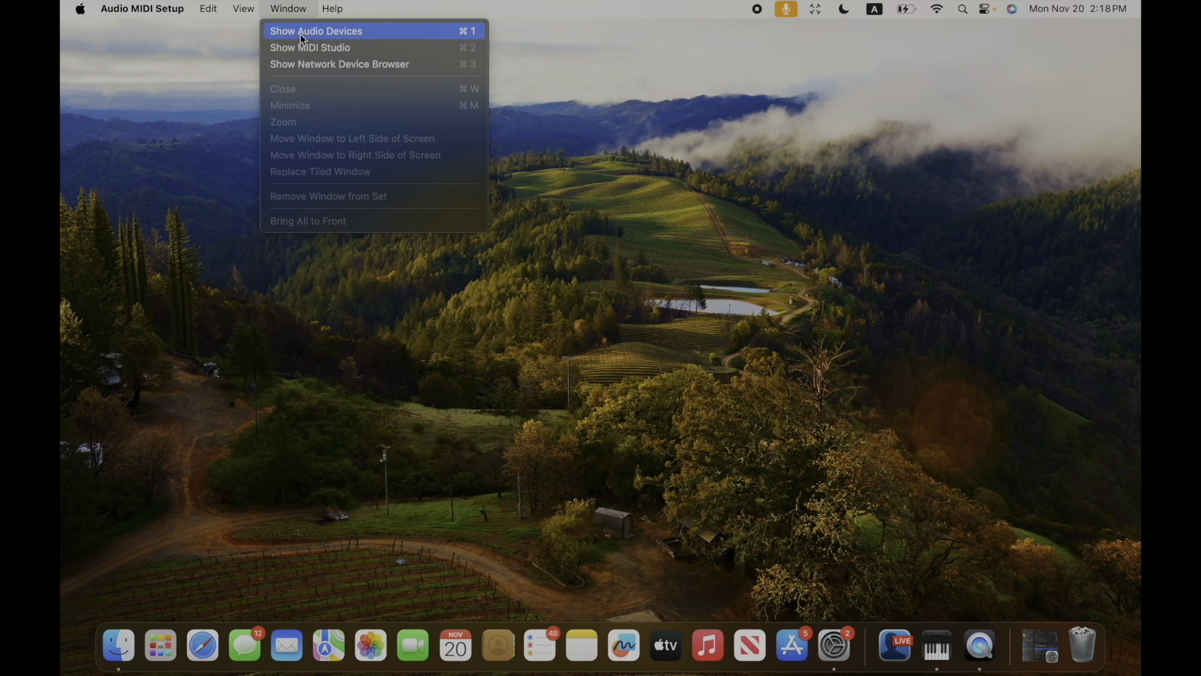
{"action": "left_click", "coordinate": [319, 36]}
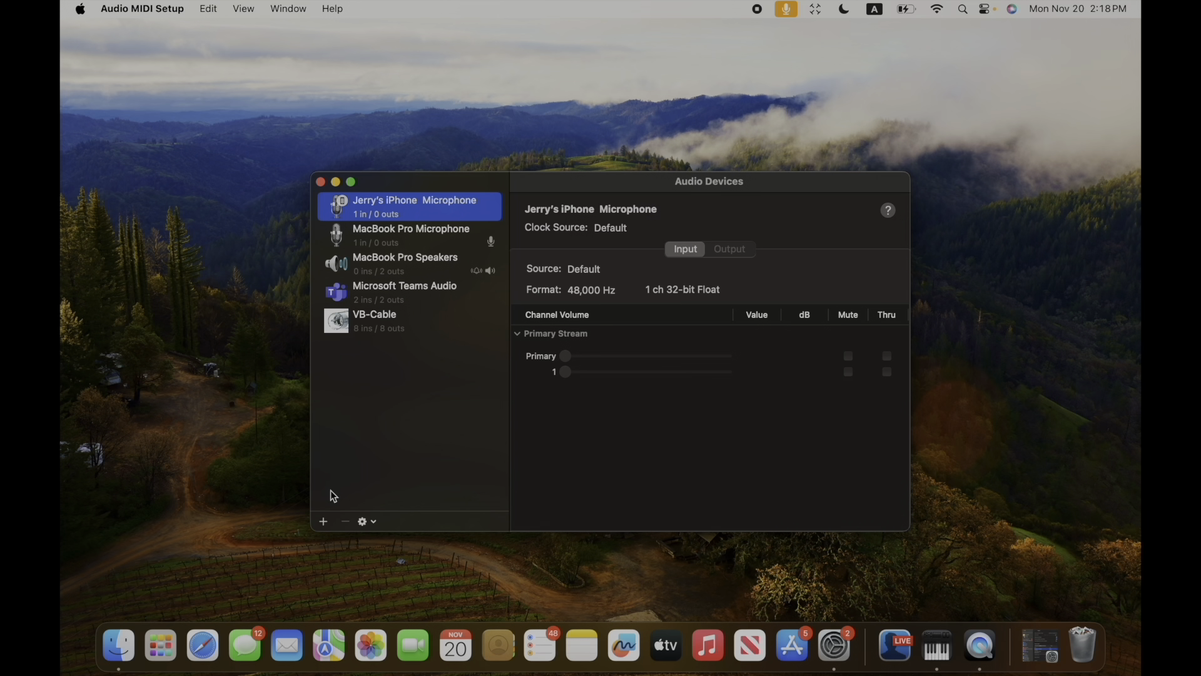
Step: Create a Multi-Output Device that uses VB-Cable alongside MacBook Pro Speakers, and quit Audio MIDI Setup
{"action": "left_click", "coordinate": [324, 524]}
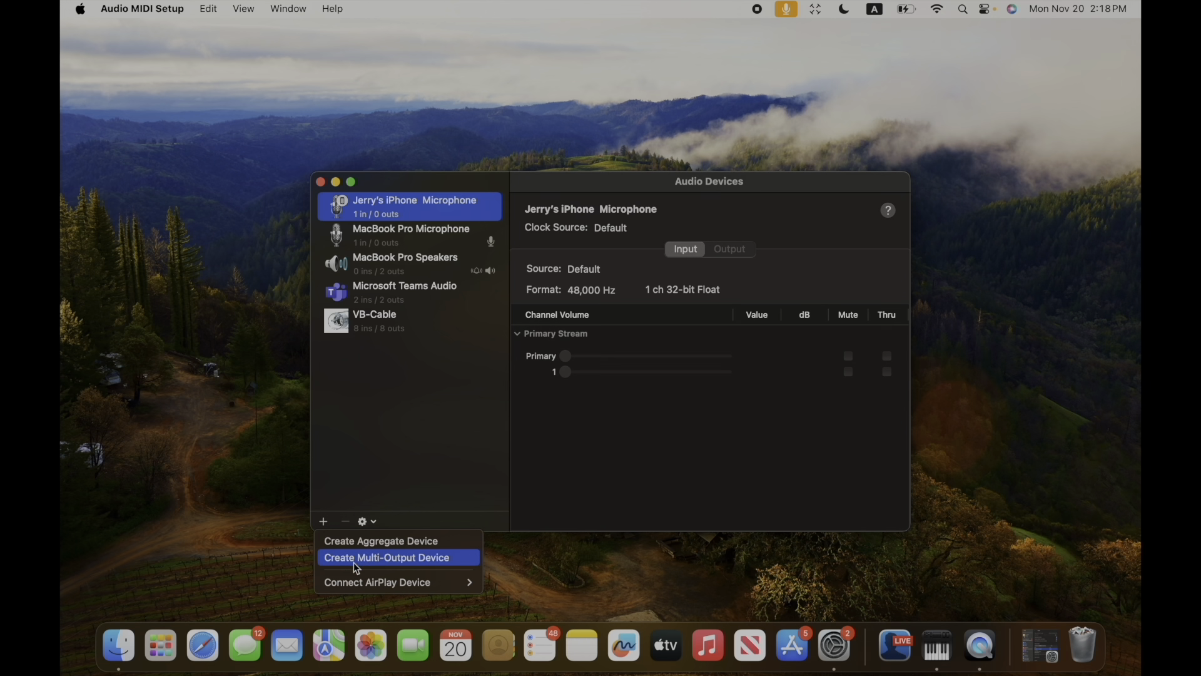
{"action": "left_click", "coordinate": [422, 561]}
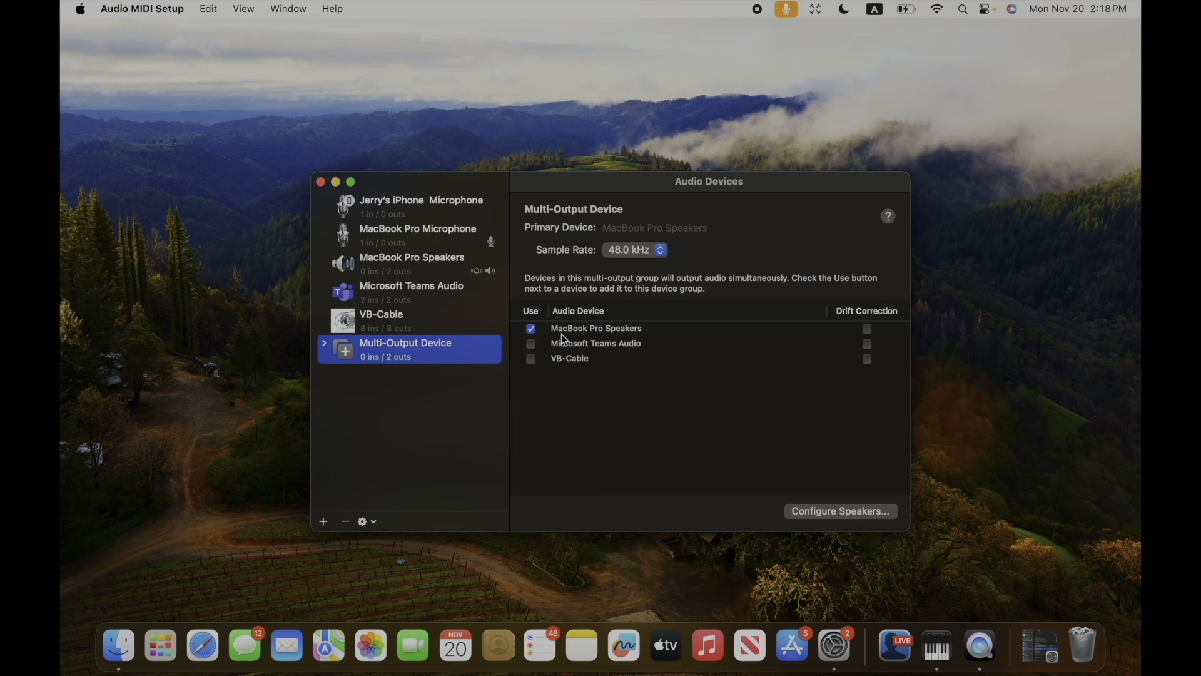
{"action": "left_click", "coordinate": [531, 362]}
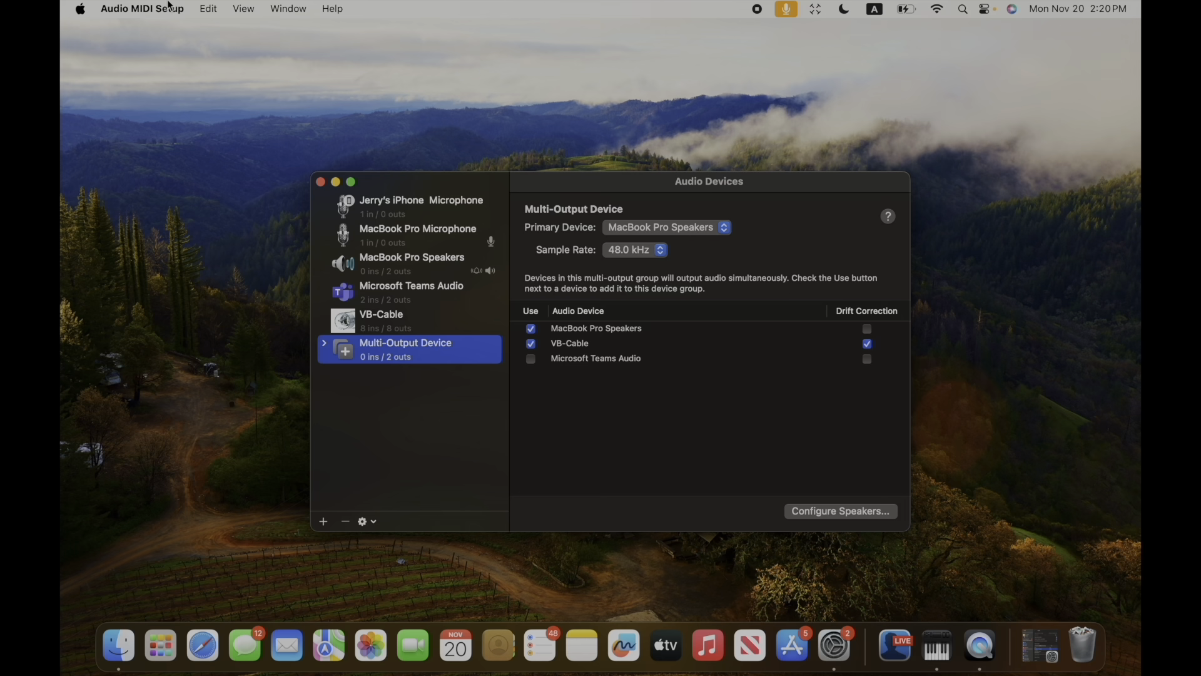
{"action": "key", "text": "super+q"}
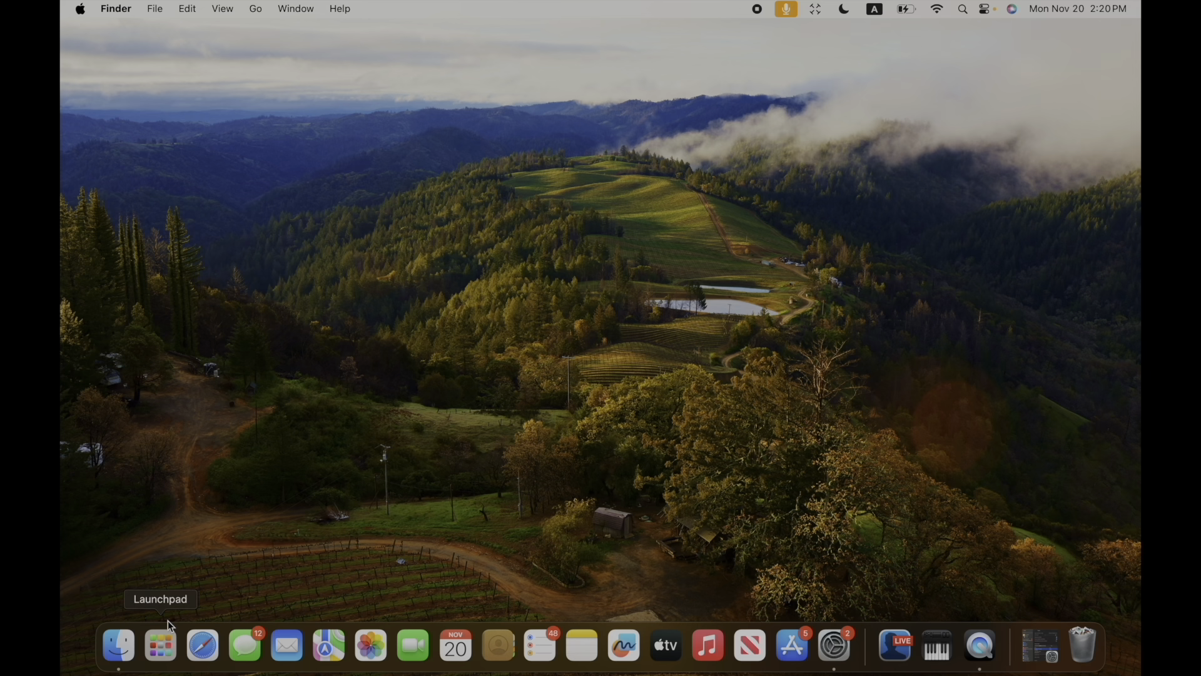
Step: Search Launchpad for "log" and launch Logic Pro
{"action": "left_click", "coordinate": [164, 649]}
{"action": "type", "text": "log"}
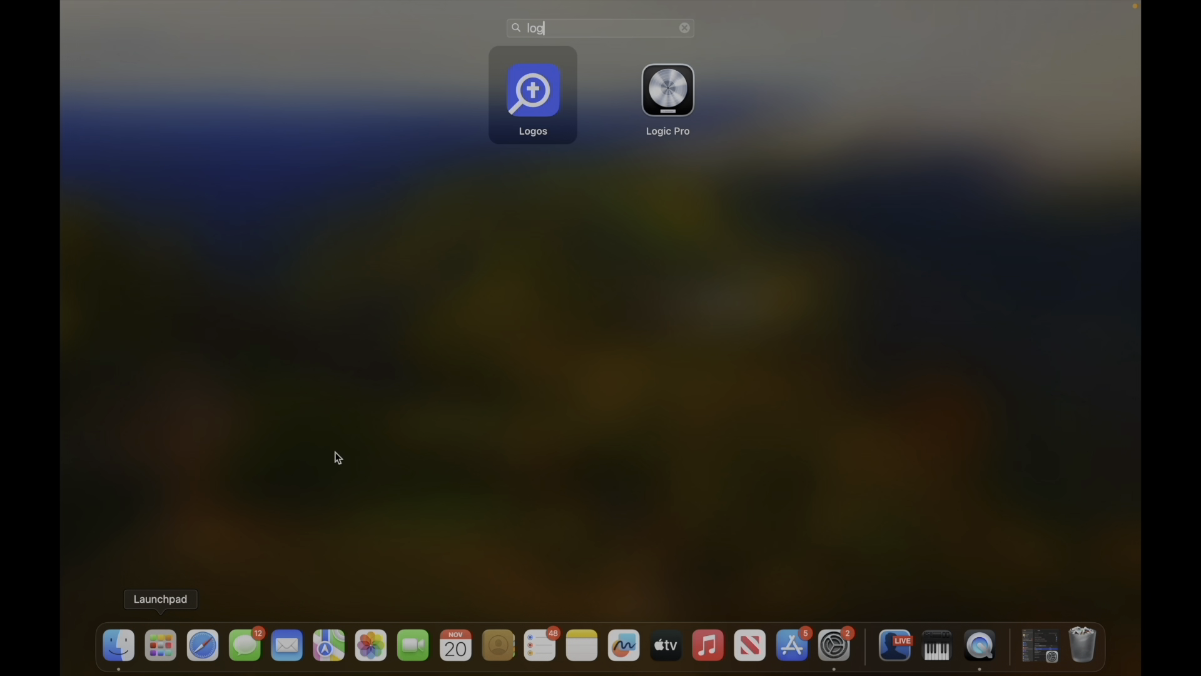
{"action": "left_click", "coordinate": [666, 110]}
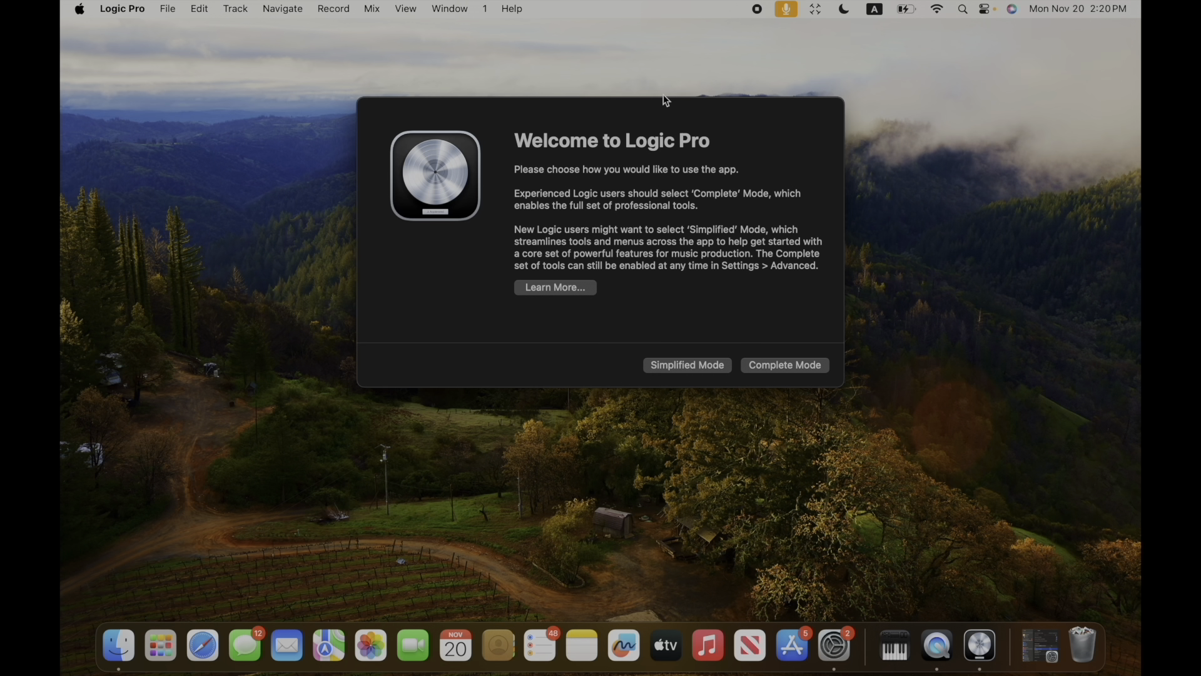
Step: Choose Complete Mode for Logic Pro and postpone the Essential Sounds download to resume later
{"action": "left_click", "coordinate": [778, 369]}
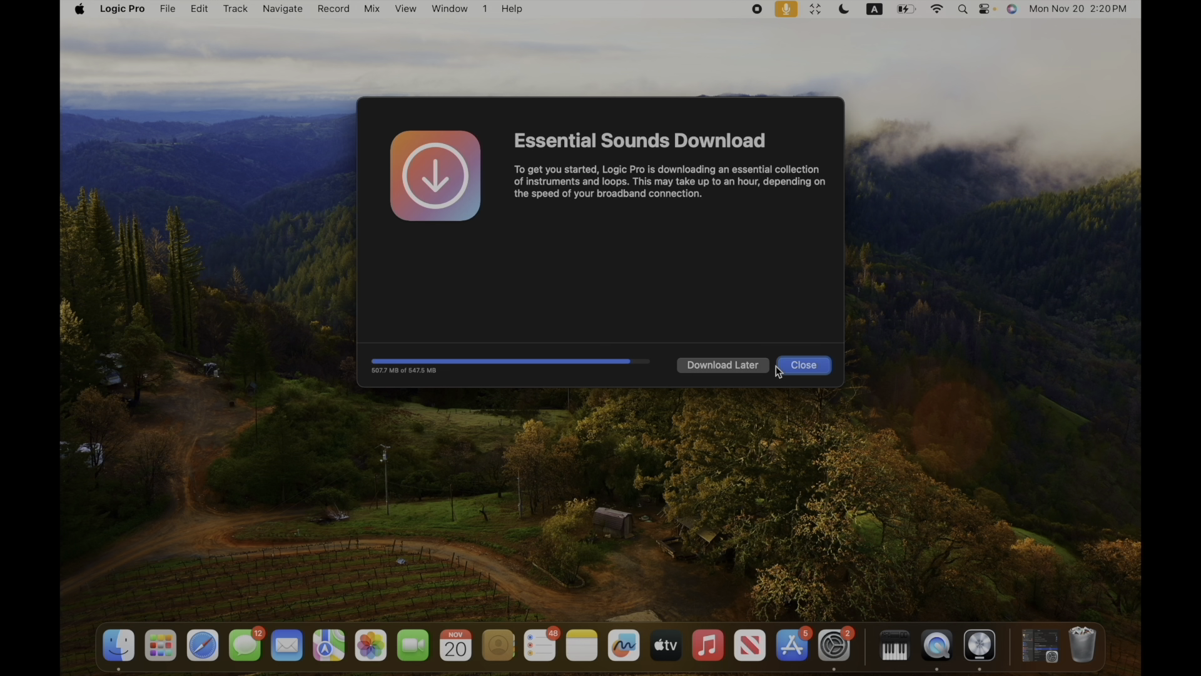
{"action": "left_click", "coordinate": [746, 365]}
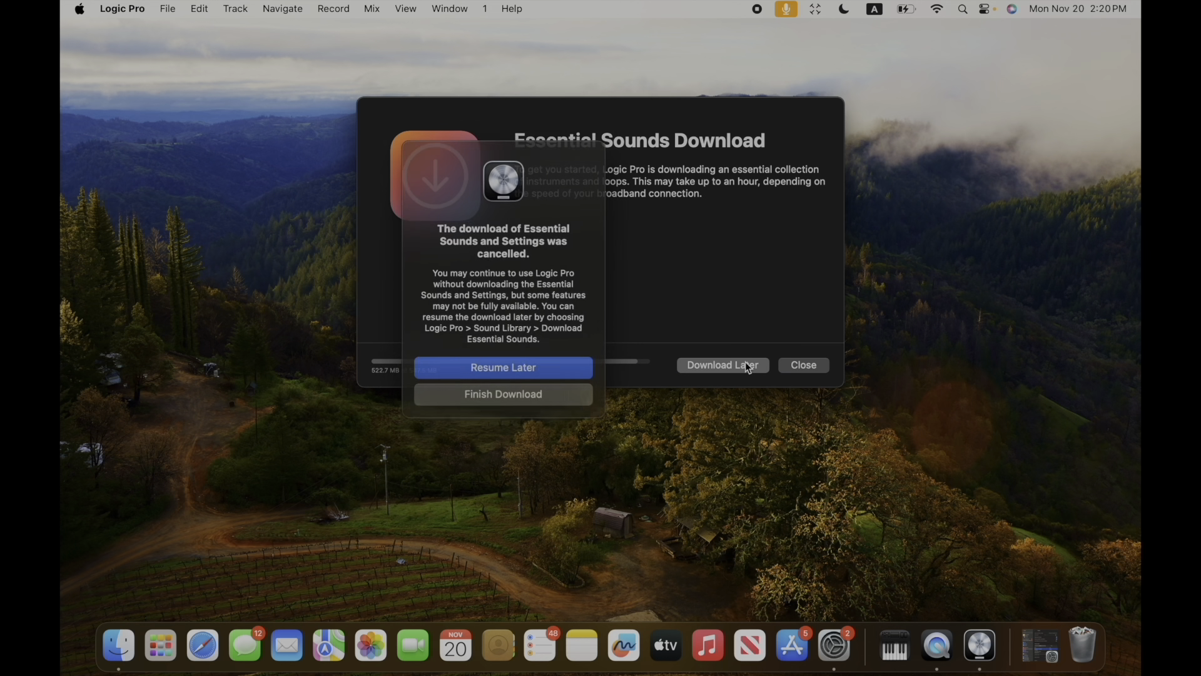
{"action": "left_click", "coordinate": [549, 364]}
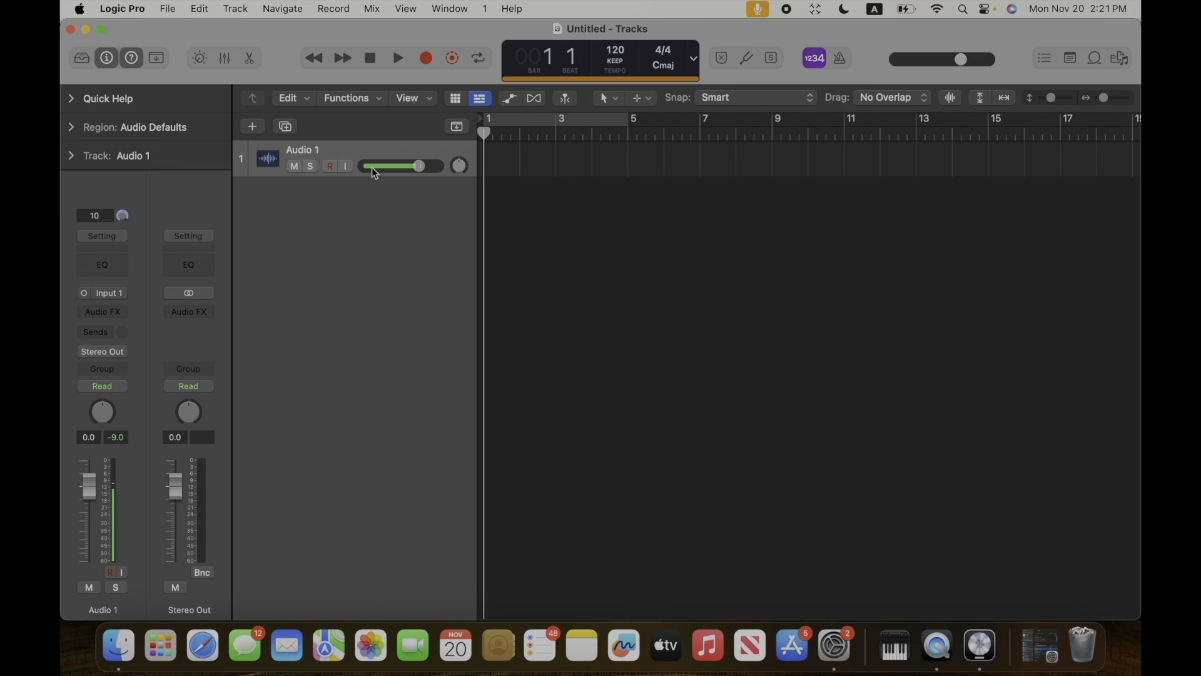
Step: In Logic Pro's audio device settings, set the Output Device to Multi-Output Device
{"action": "left_click", "coordinate": [117, 10]}
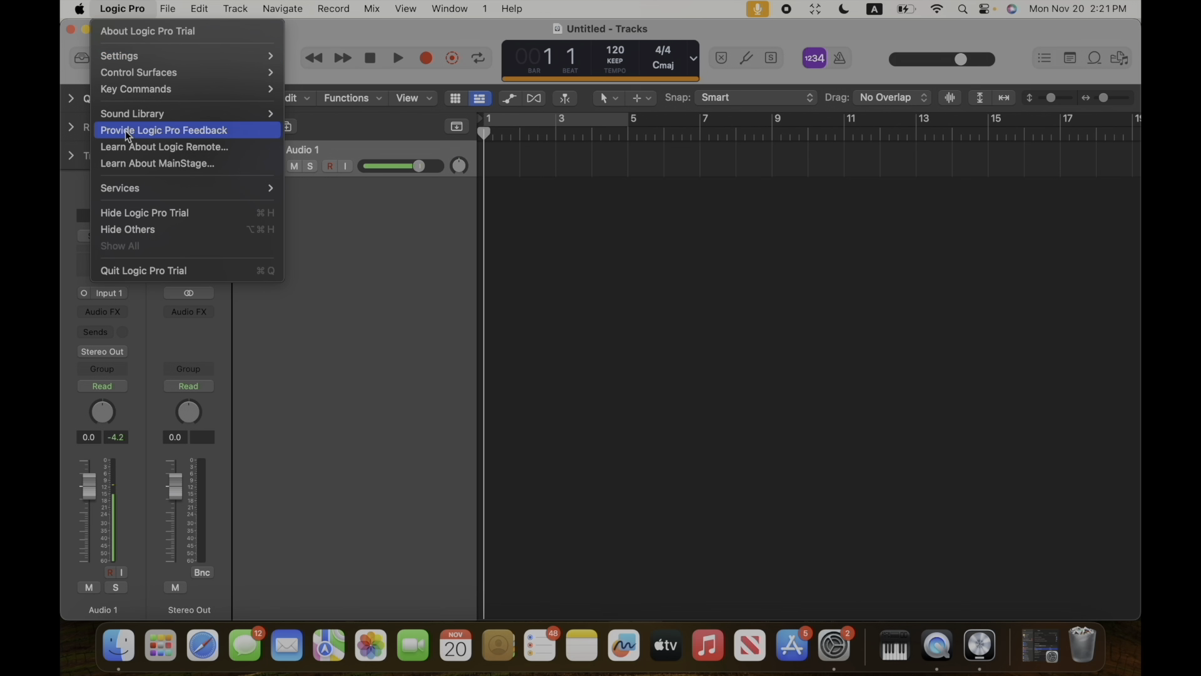
{"action": "mouse_move", "coordinate": [137, 57]}
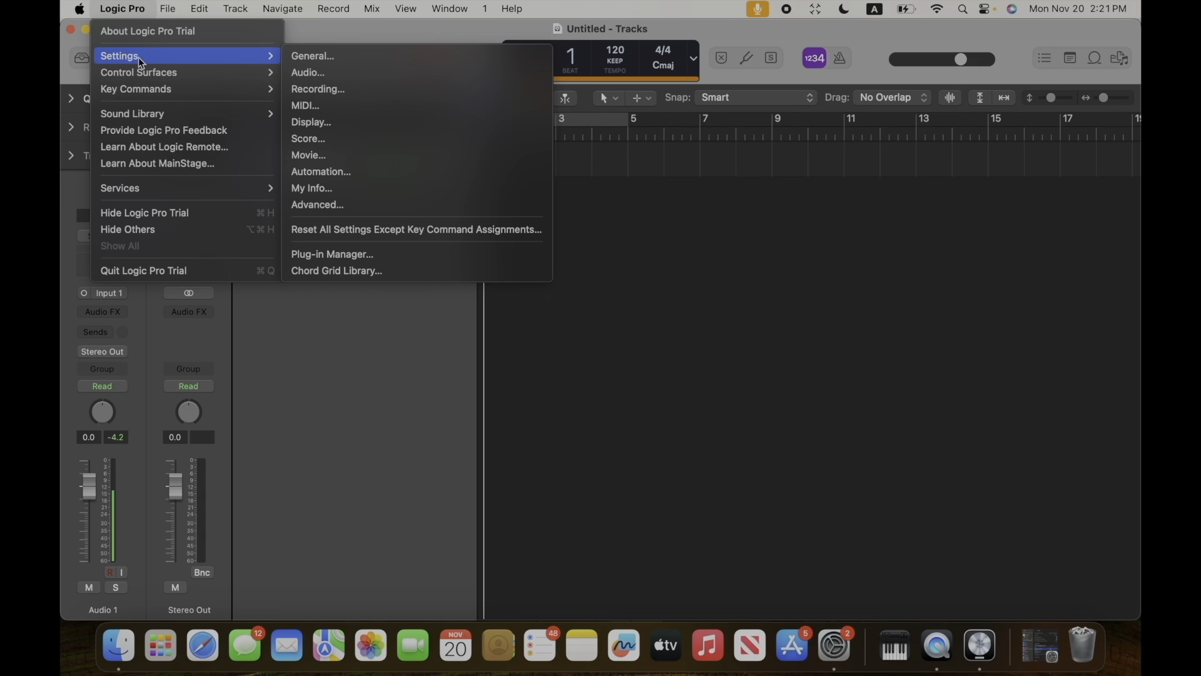
{"action": "left_click", "coordinate": [319, 73]}
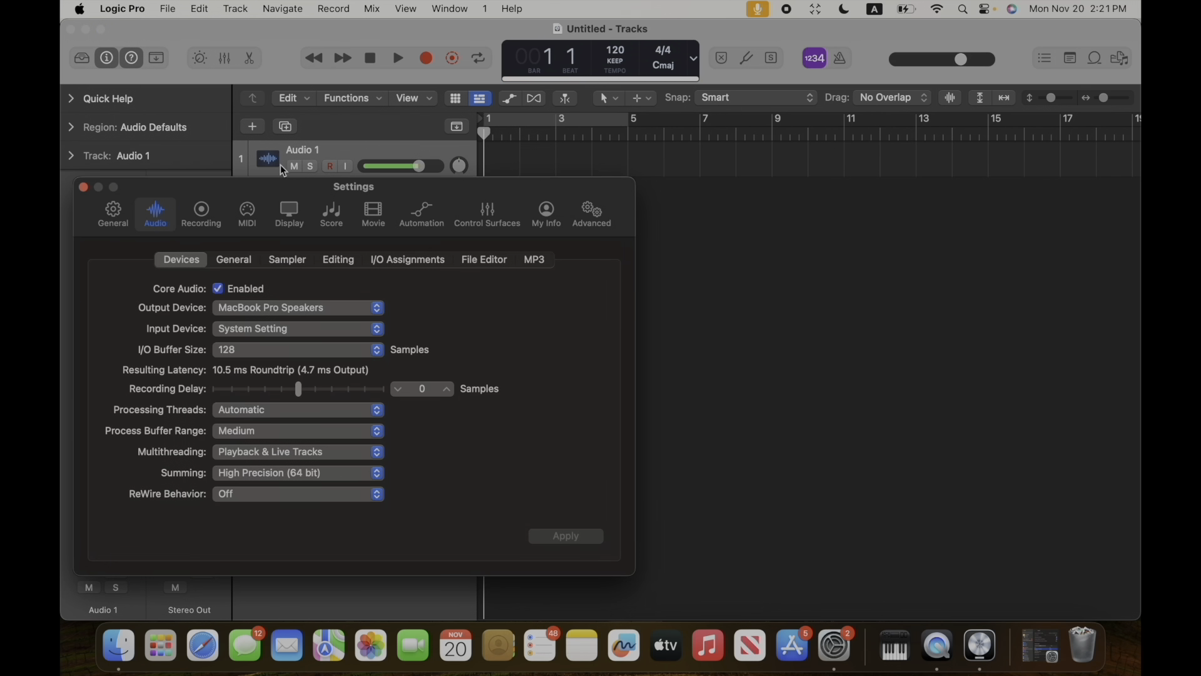
{"action": "left_click_drag", "start_coordinate": [252, 194], "coordinate": [497, 129]}
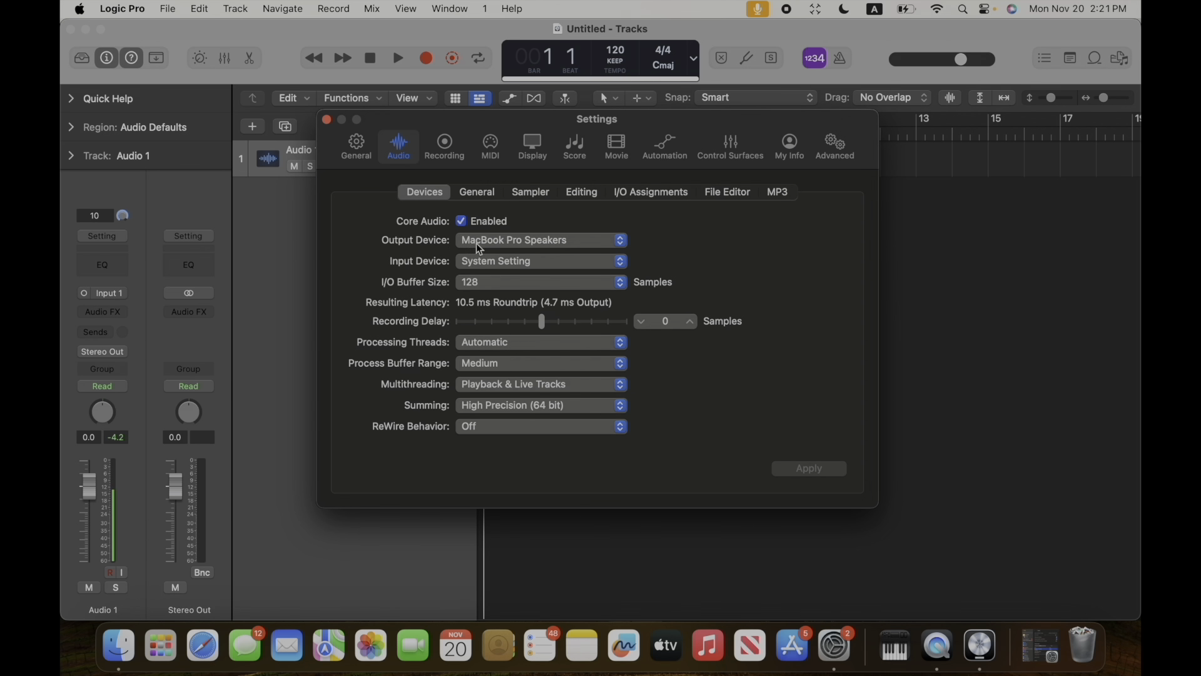
{"action": "left_click", "coordinate": [498, 241]}
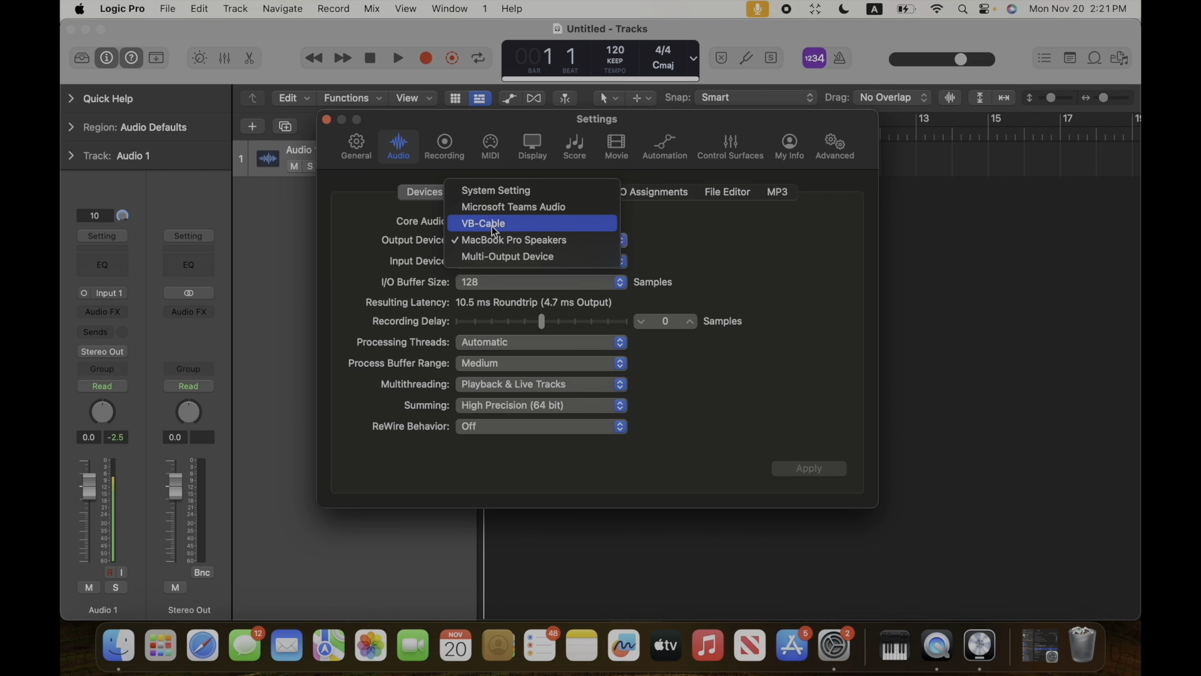
{"action": "left_click", "coordinate": [499, 257]}
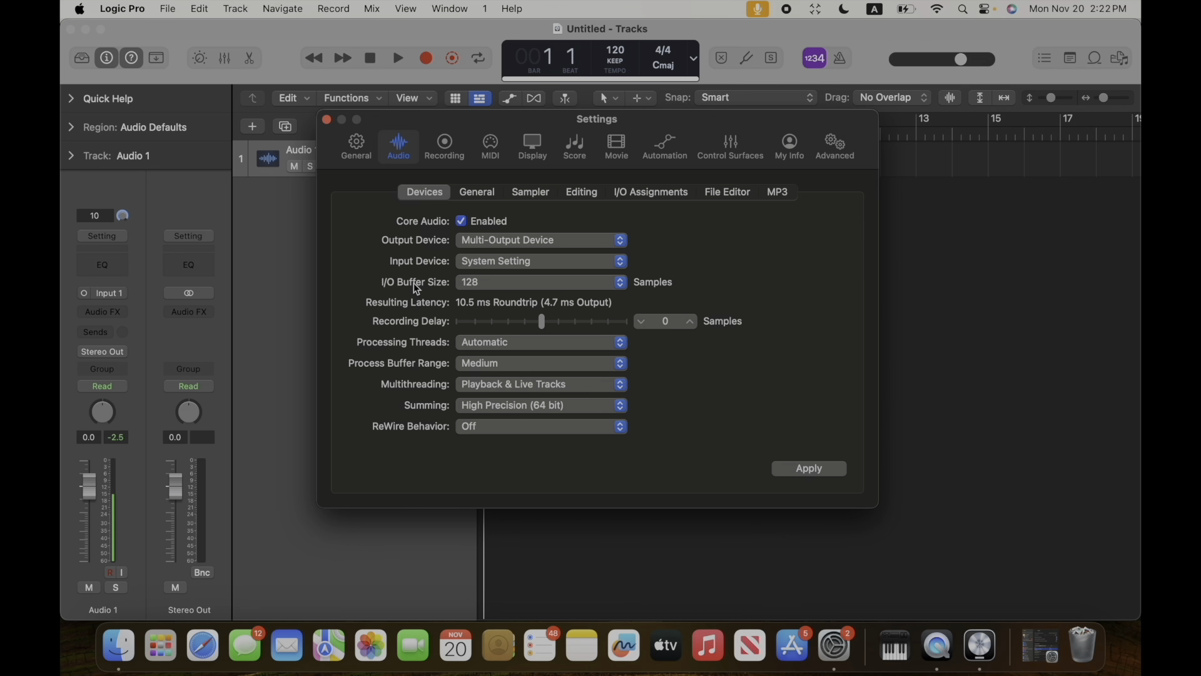
Step: Set the I/O Buffer Size to 1024 samples, apply the audio device changes, and close the settings
{"action": "left_click", "coordinate": [507, 286]}
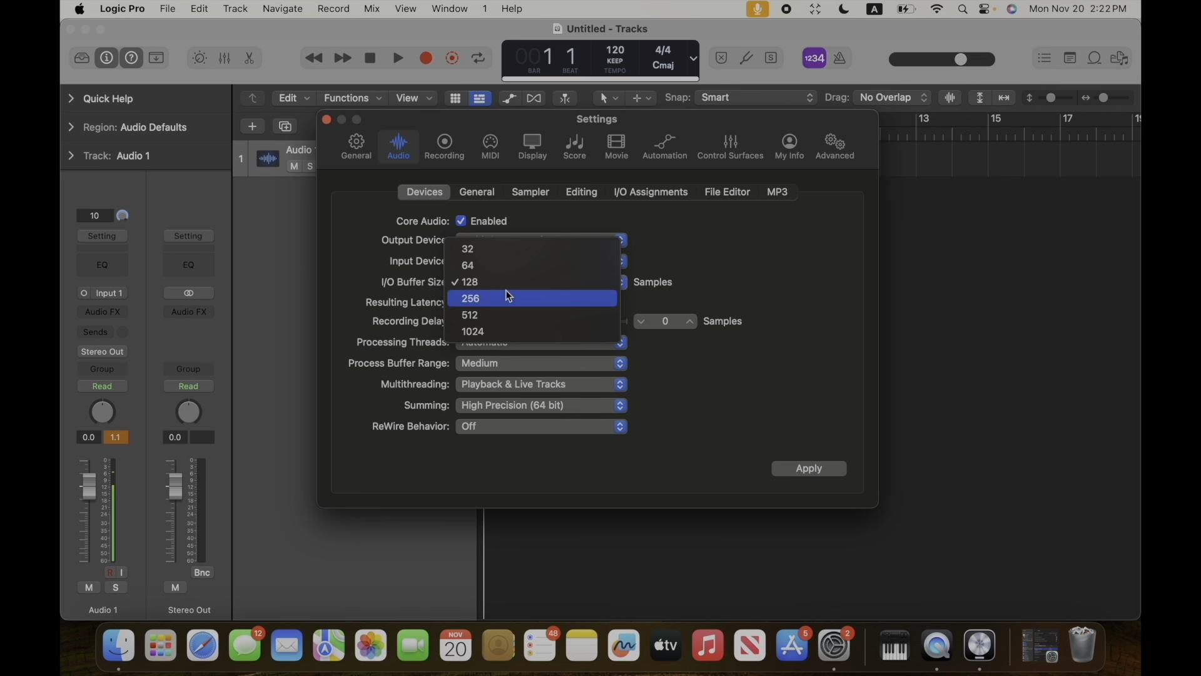
{"action": "left_click", "coordinate": [488, 333]}
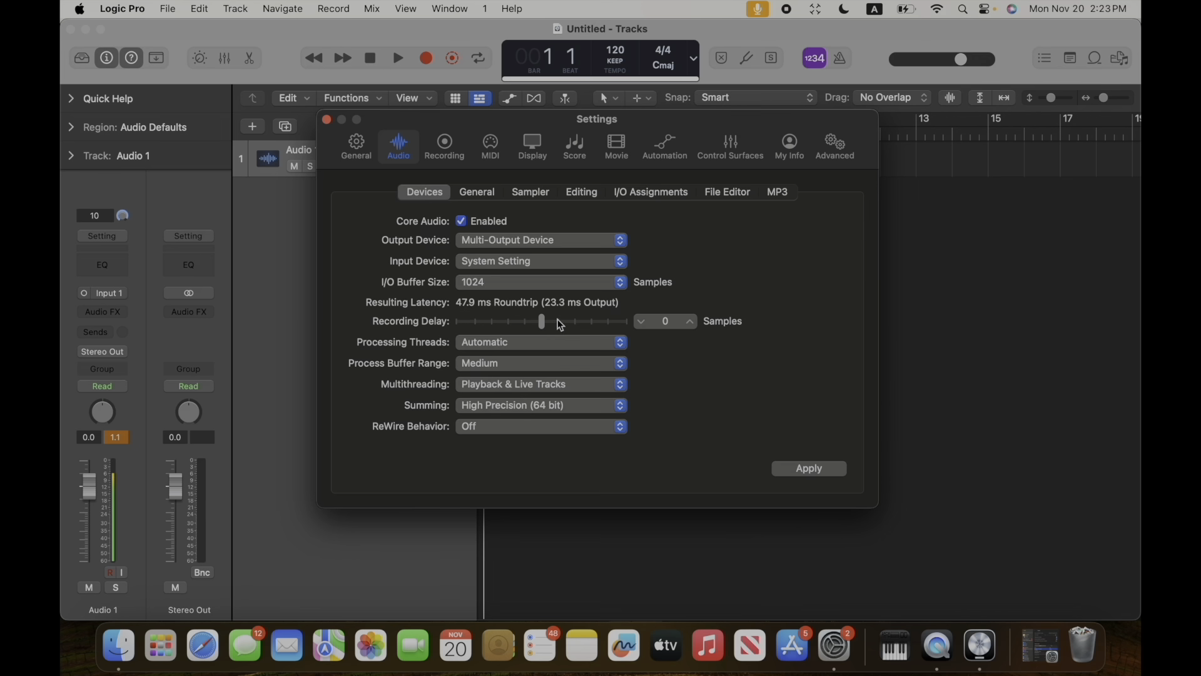
{"action": "mouse_move", "coordinate": [561, 311]}
{"action": "left_click", "coordinate": [508, 286]}
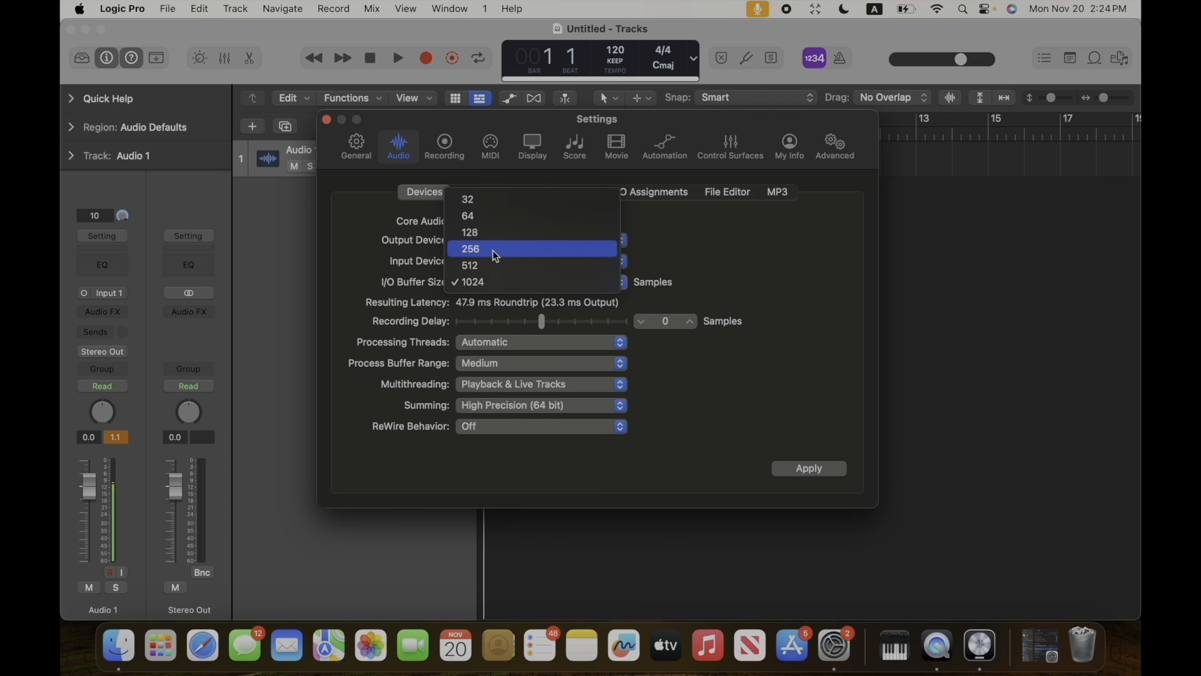
{"action": "left_click", "coordinate": [835, 301]}
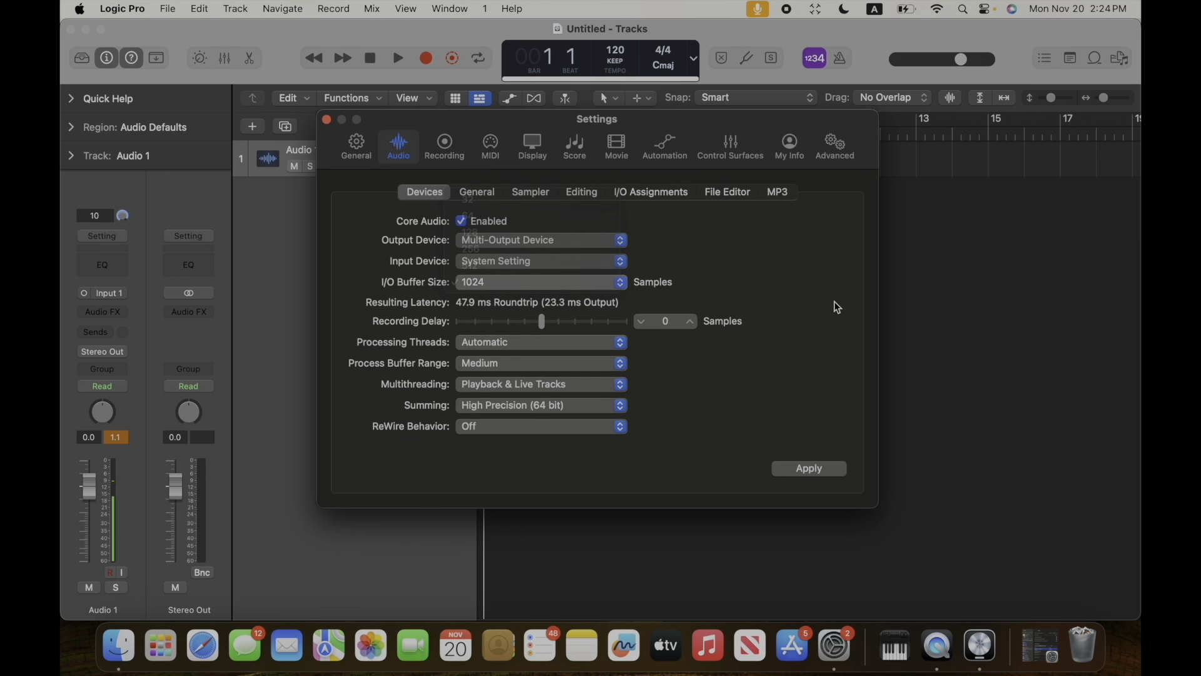
{"action": "left_click", "coordinate": [806, 472]}
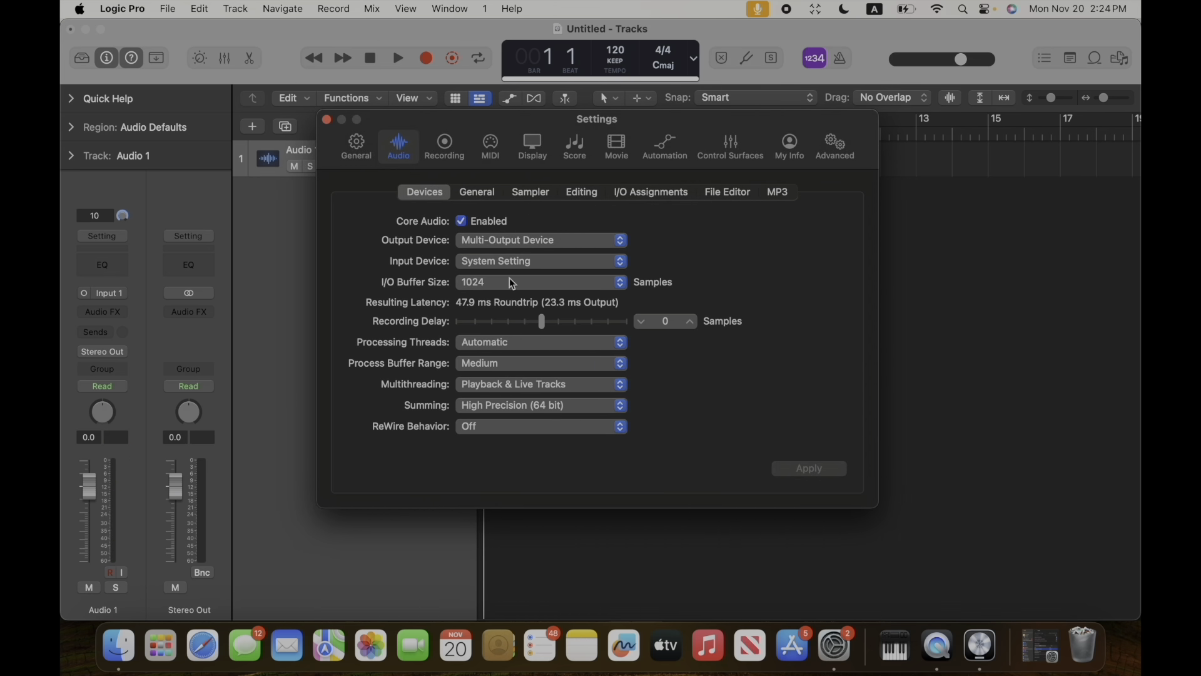
{"action": "left_click", "coordinate": [327, 119]}
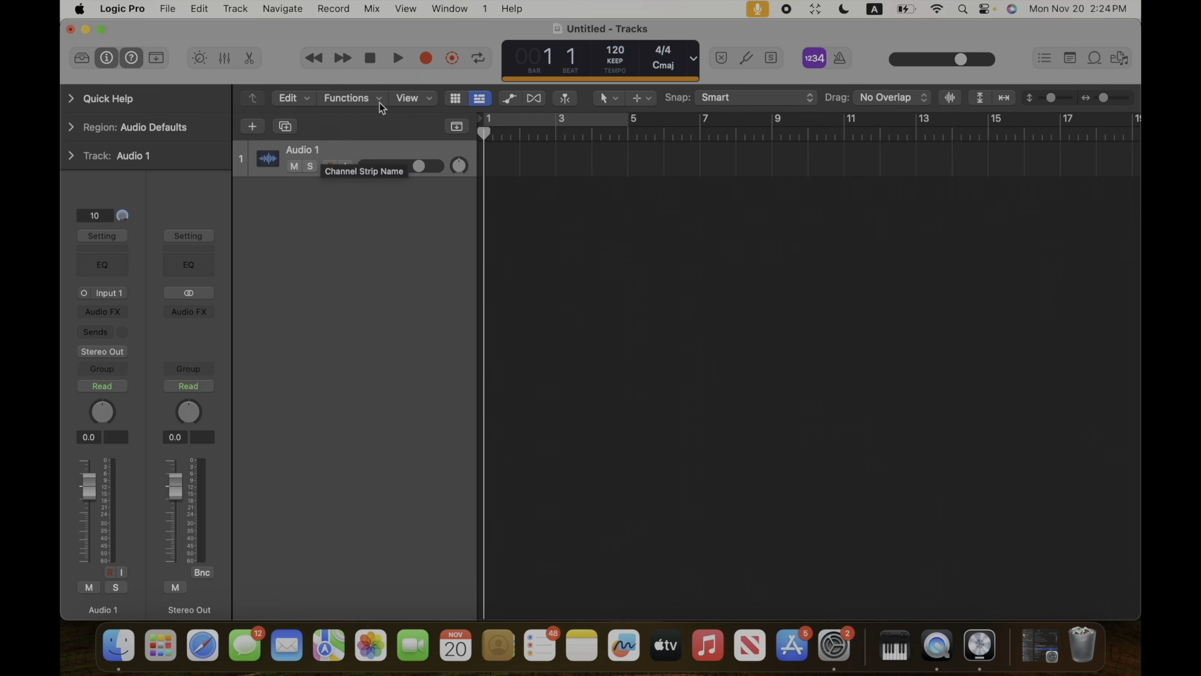
Step: Add a new Drummer track and audition it briefly with Cycle mode turned on
{"action": "left_click", "coordinate": [235, 8]}
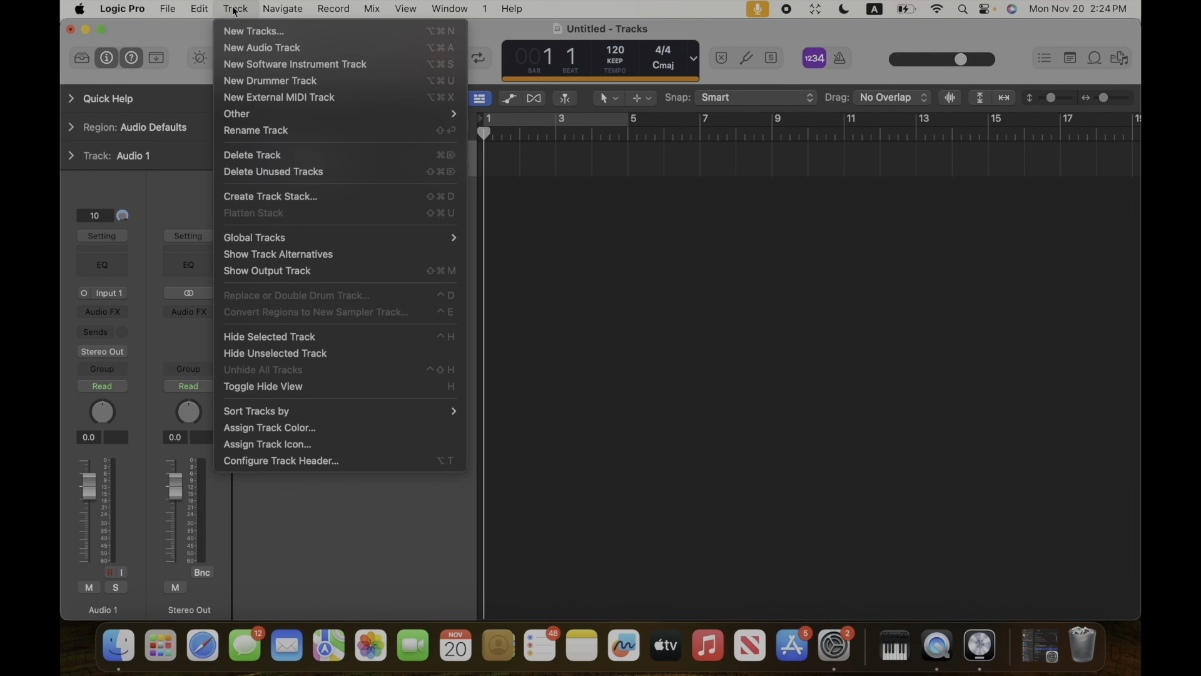
{"action": "left_click", "coordinate": [251, 82]}
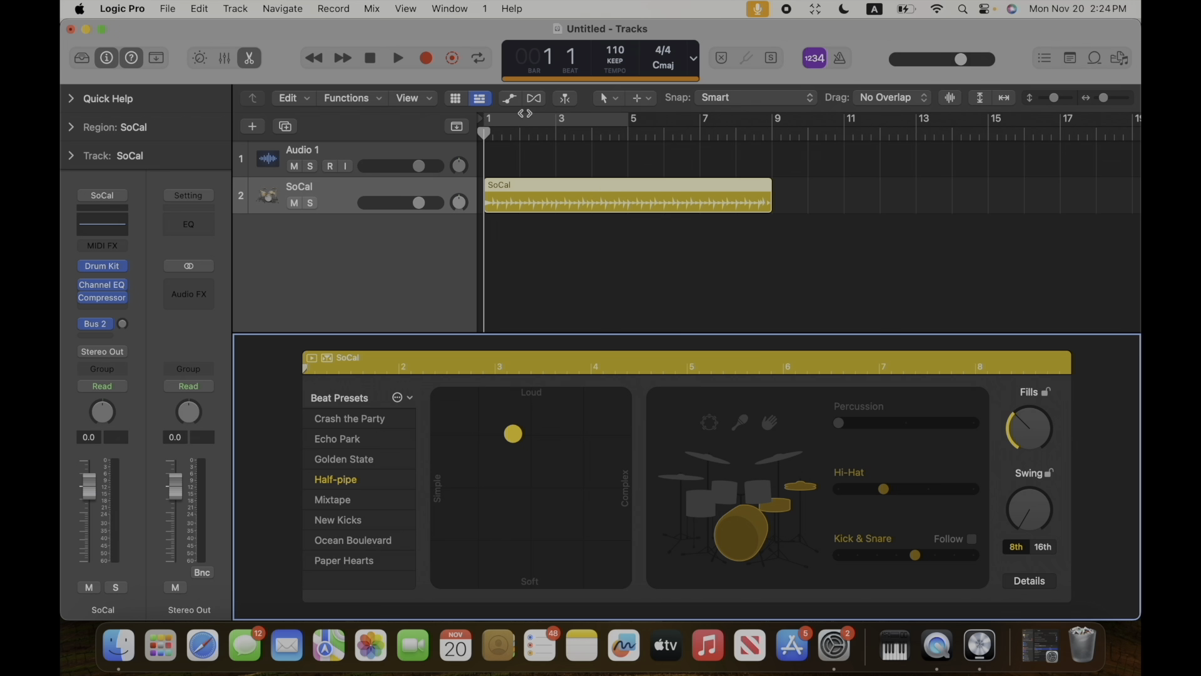
{"action": "left_click", "coordinate": [479, 58]}
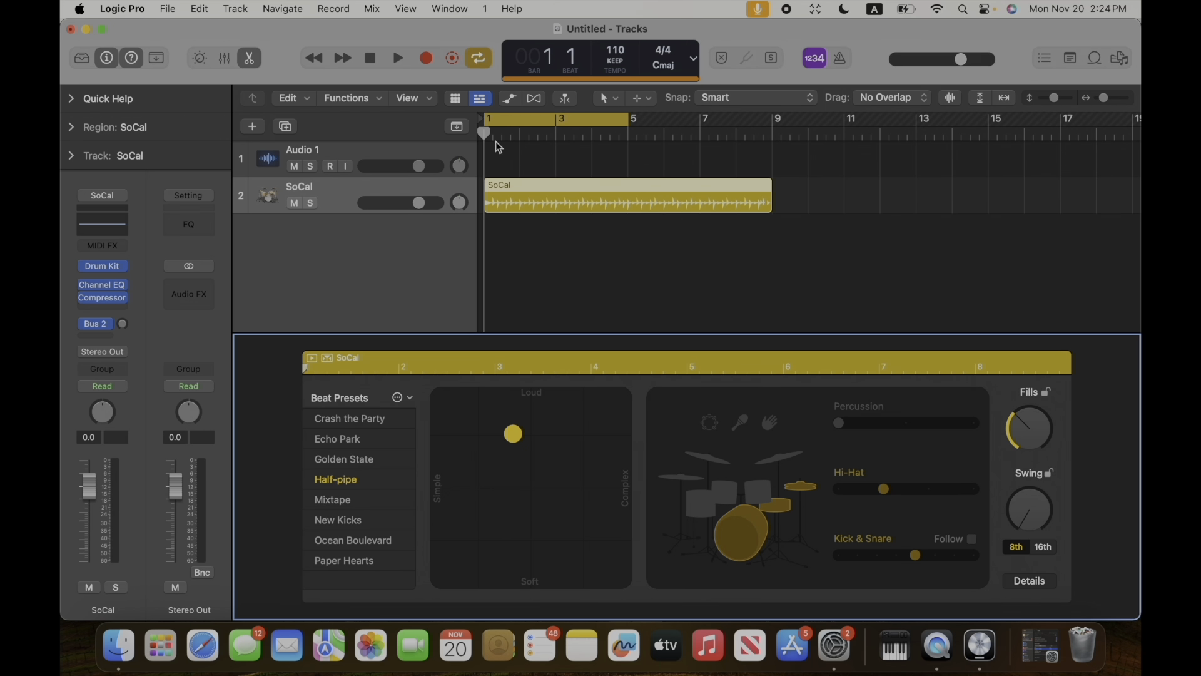
{"action": "left_click", "coordinate": [399, 60]}
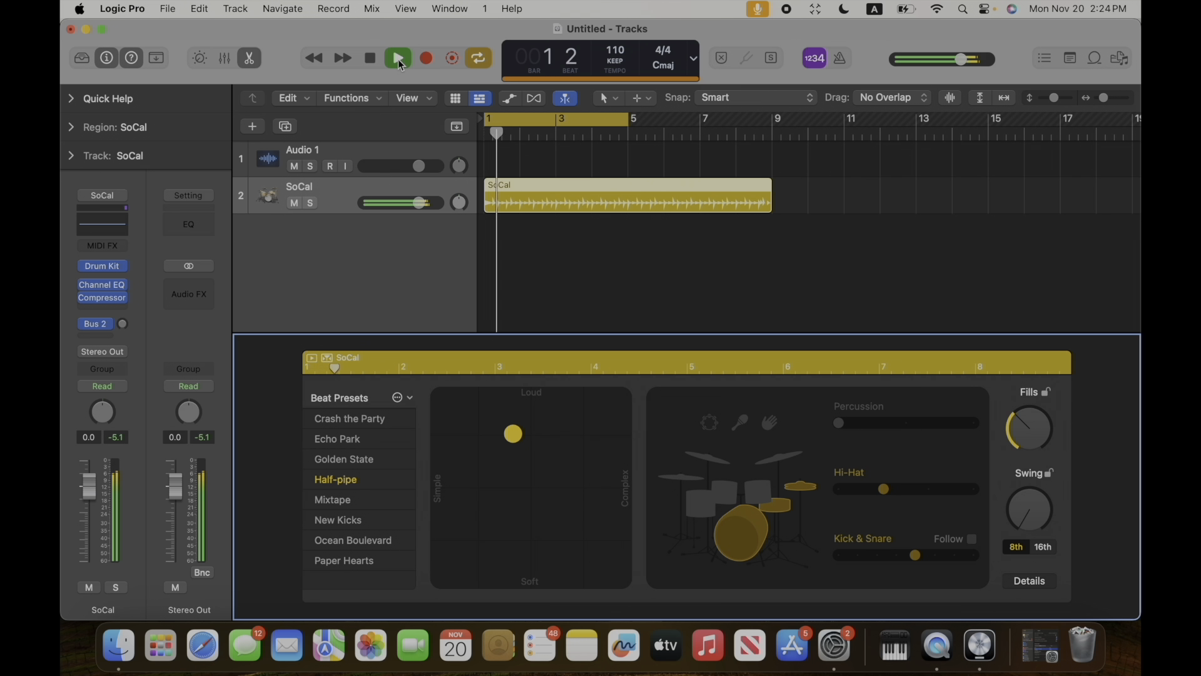
{"action": "left_click", "coordinate": [373, 64]}
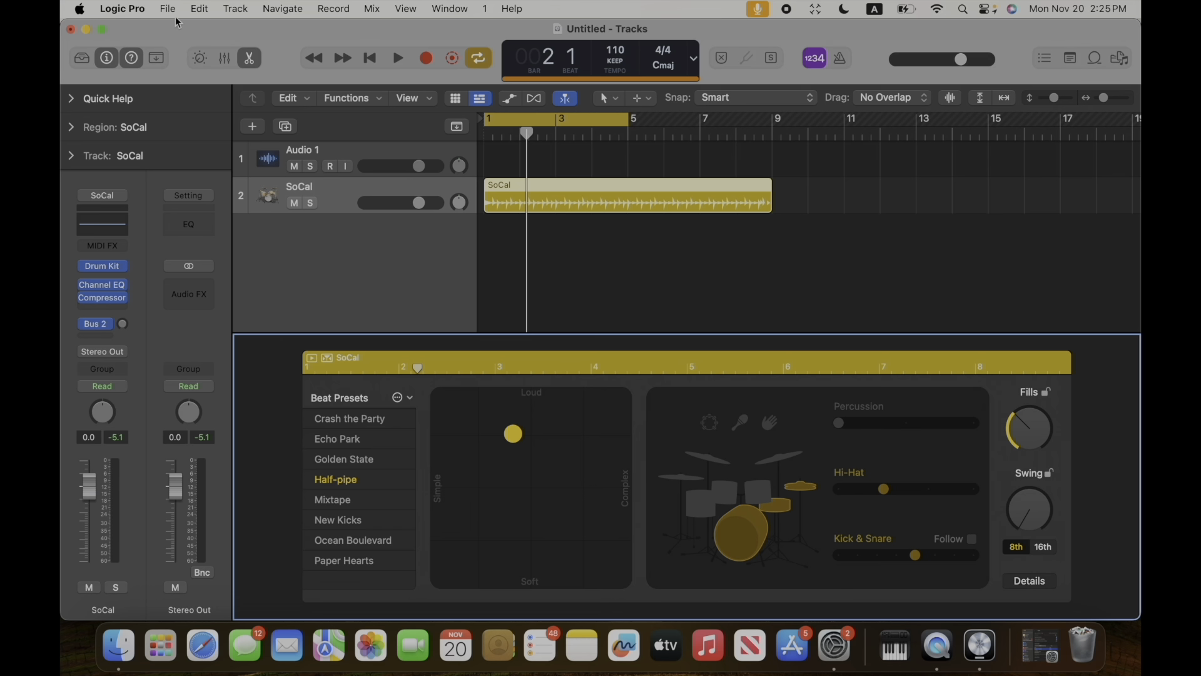
Step: Minimize the Logic Pro project, search Launchpad for "ecam" and launch Ecamm Live
{"action": "left_click", "coordinate": [86, 29]}
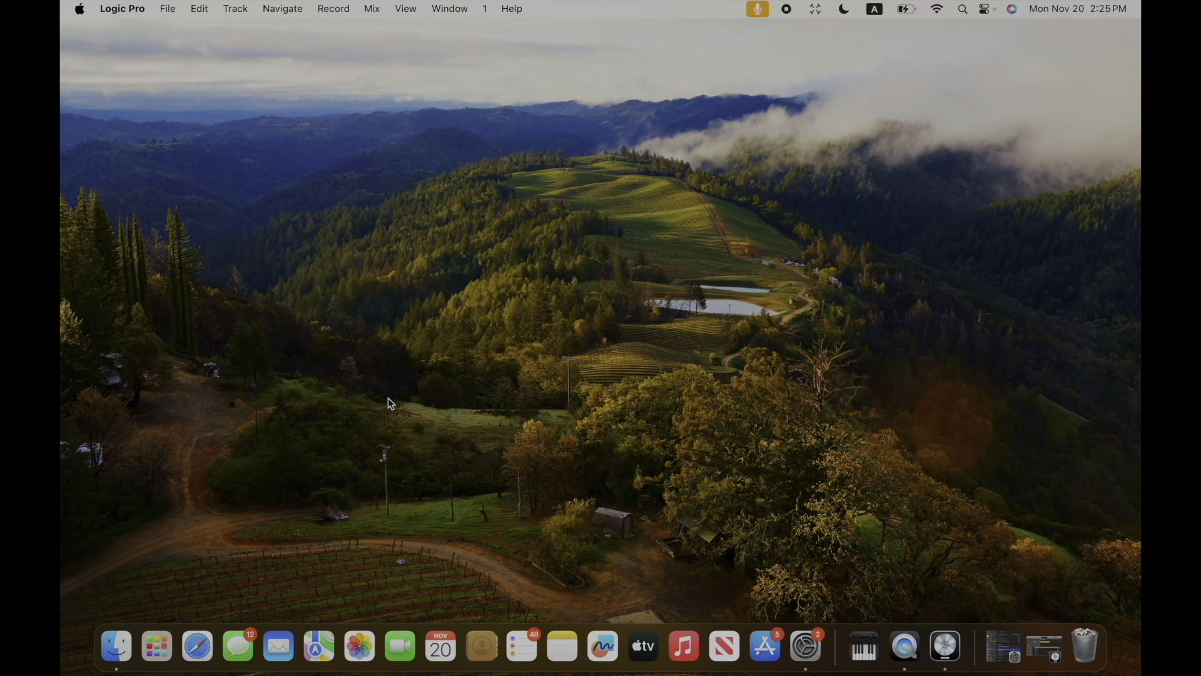
{"action": "left_click", "coordinate": [163, 654]}
{"action": "type", "text": "ecam"}
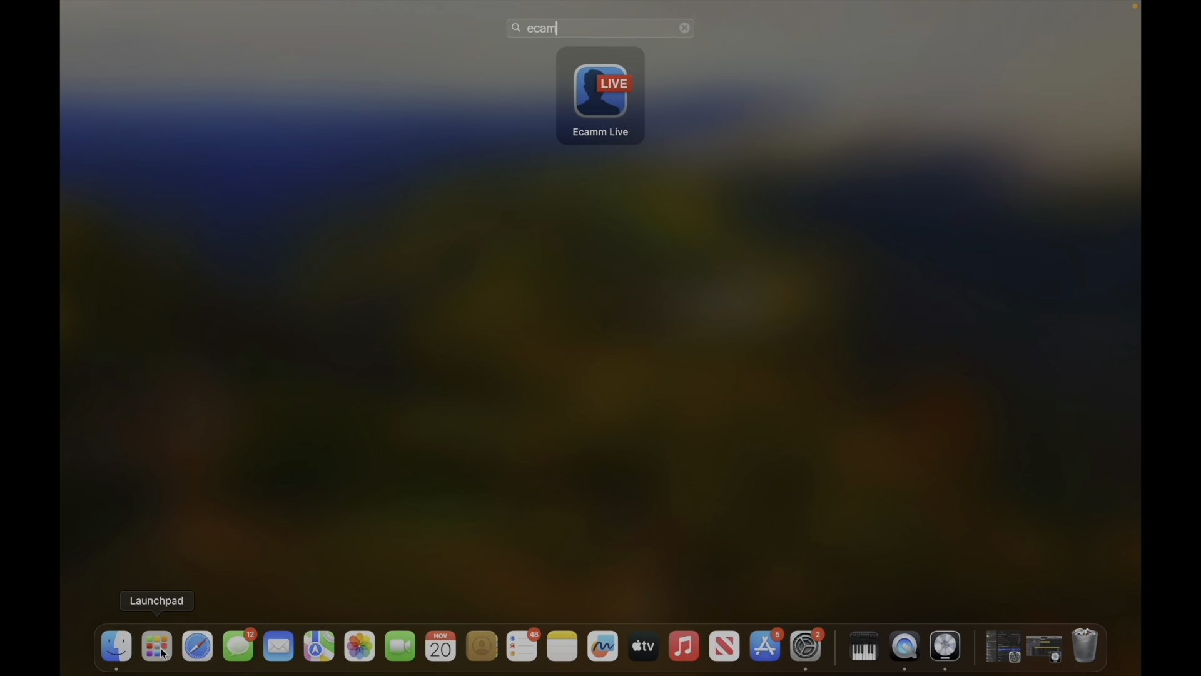
{"action": "left_click", "coordinate": [606, 105]}
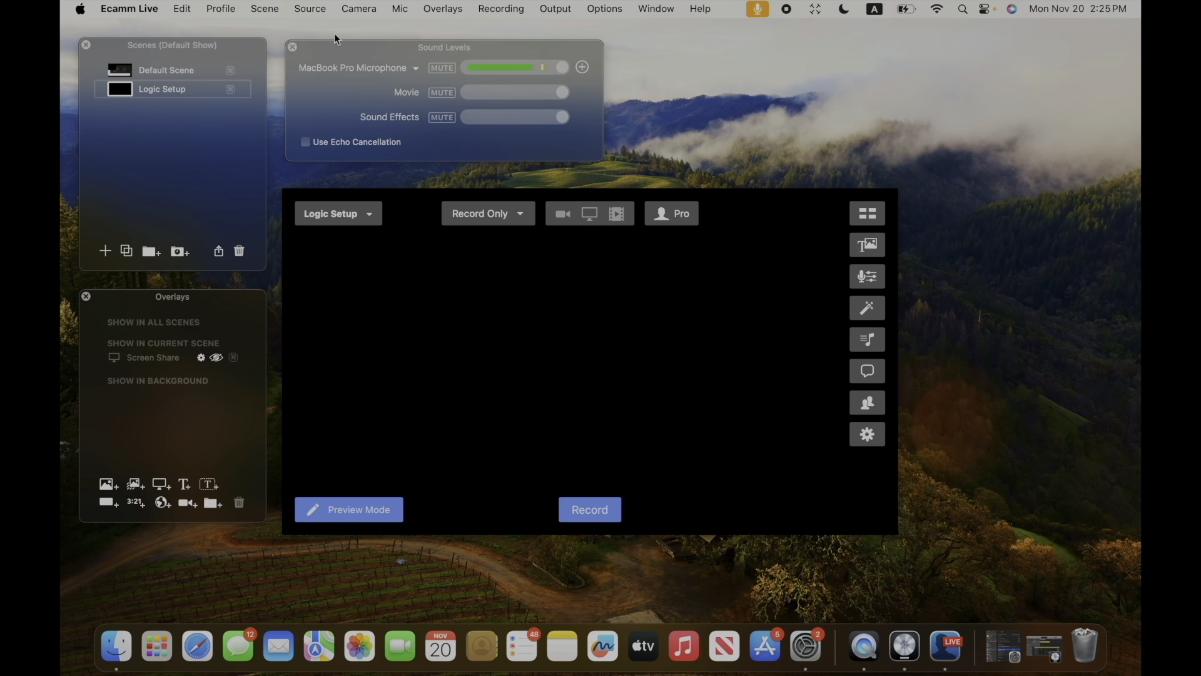
Step: Make sure the Sound Levels window is shown and set its microphone source to VB-Cable
{"action": "left_click_drag", "start_coordinate": [347, 54], "coordinate": [340, 53]}
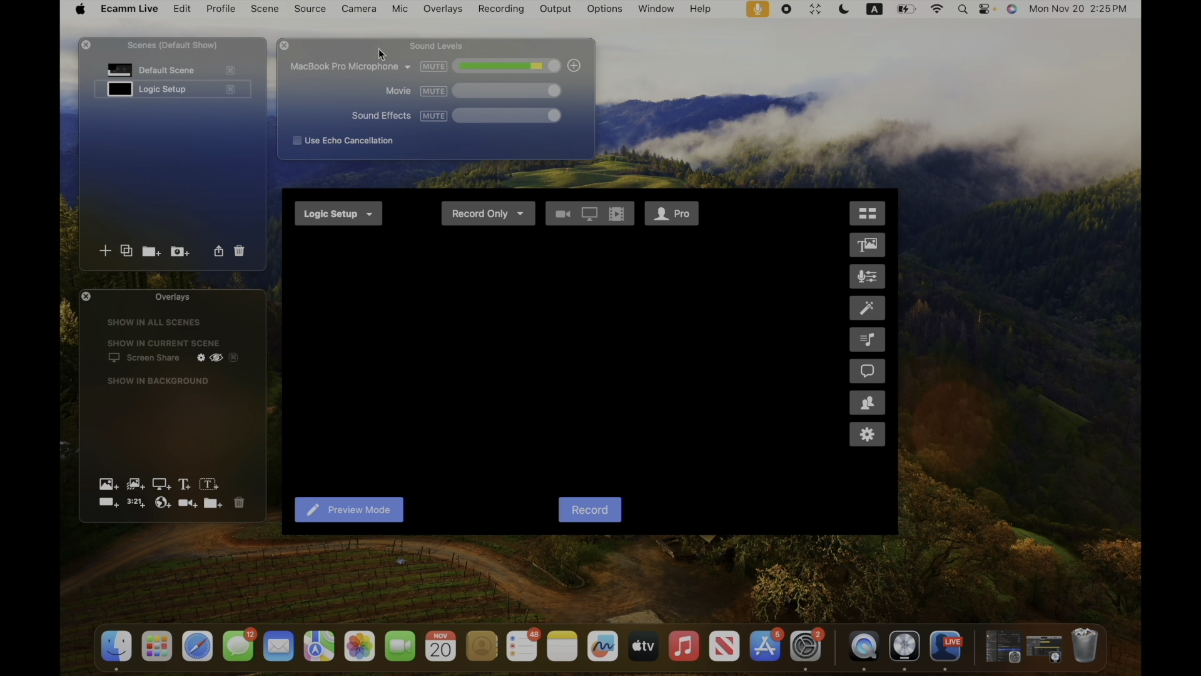
{"action": "left_click", "coordinate": [654, 9]}
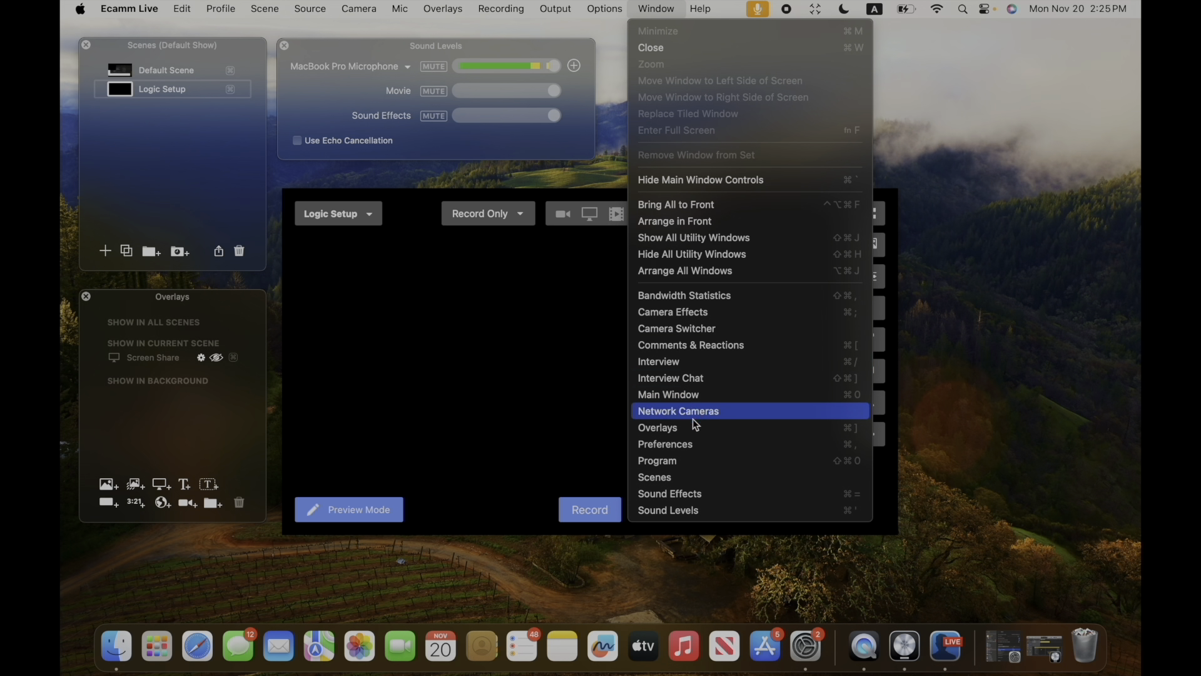
{"action": "left_click", "coordinate": [677, 515]}
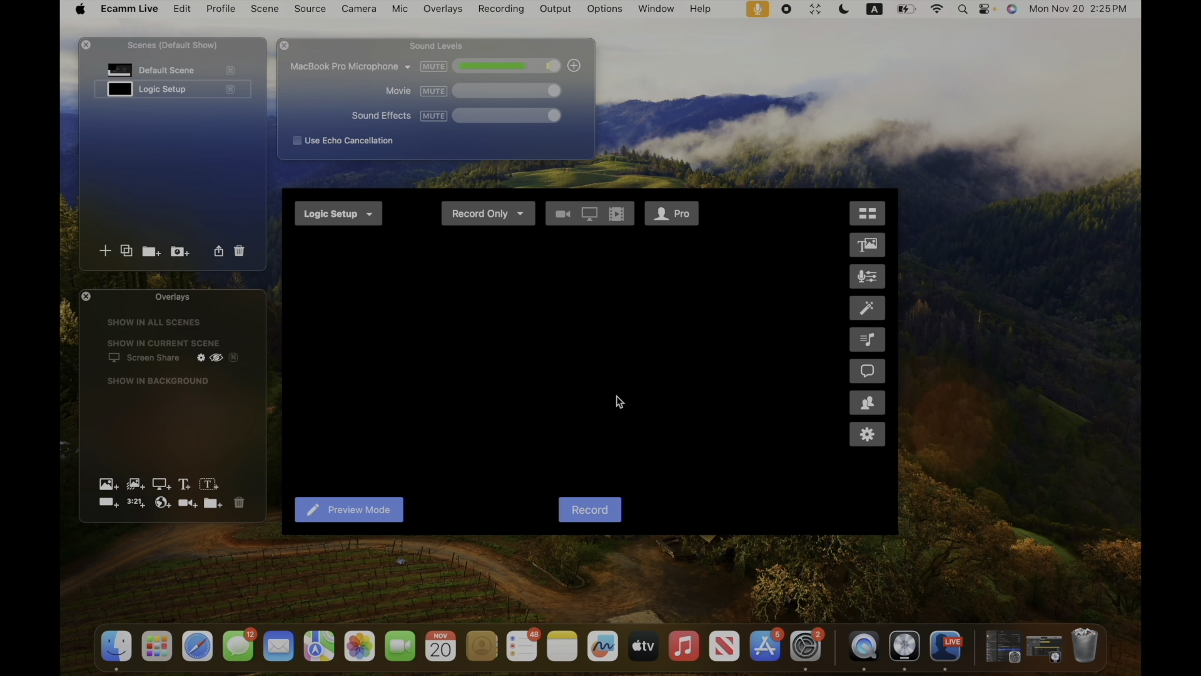
{"action": "left_click", "coordinate": [867, 281]}
{"action": "left_click", "coordinate": [867, 281]}
{"action": "left_click", "coordinate": [407, 74]}
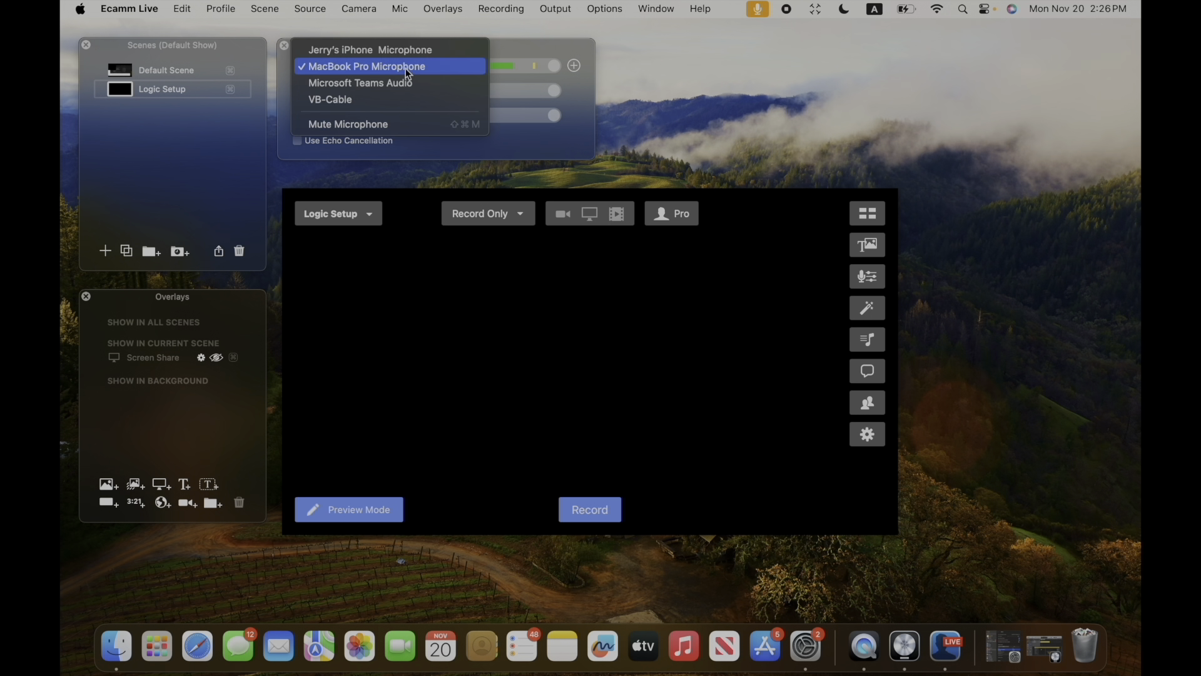
{"action": "left_click", "coordinate": [352, 102]}
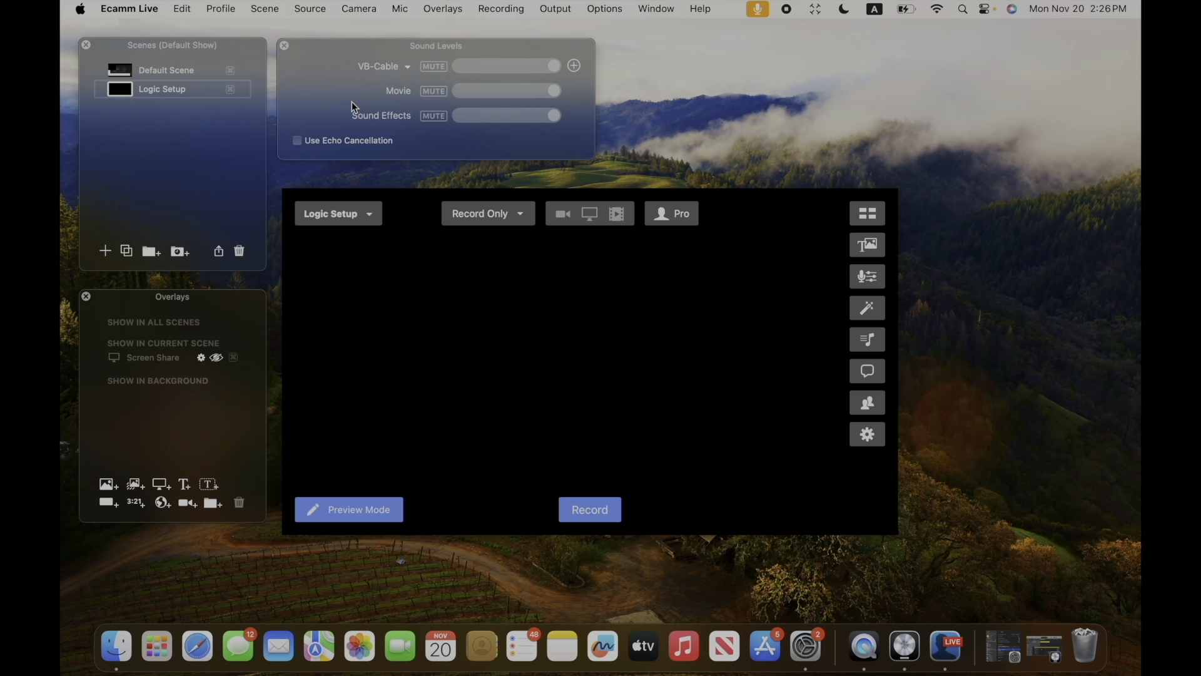
Step: In Logic Pro, lower the SoCal track volume to about -15.4 dB and play it, checking the VB-Cable level in Ecamm Live
{"action": "left_click", "coordinate": [906, 648]}
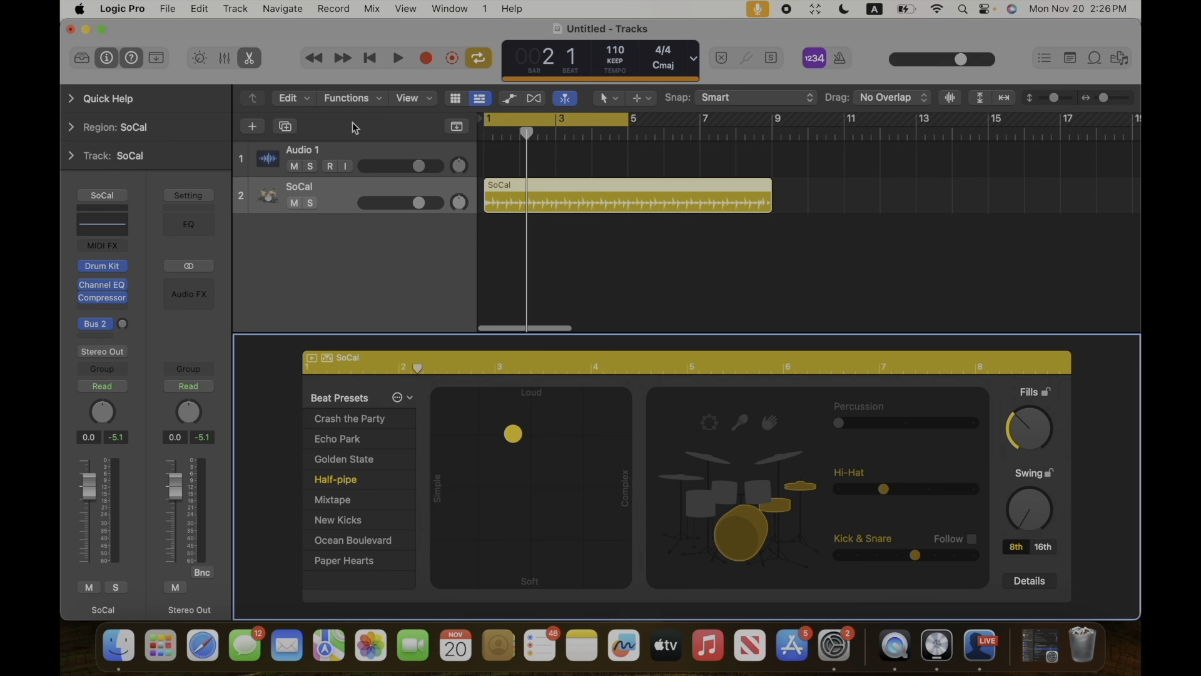
{"action": "left_click_drag", "start_coordinate": [422, 203], "coordinate": [386, 204]}
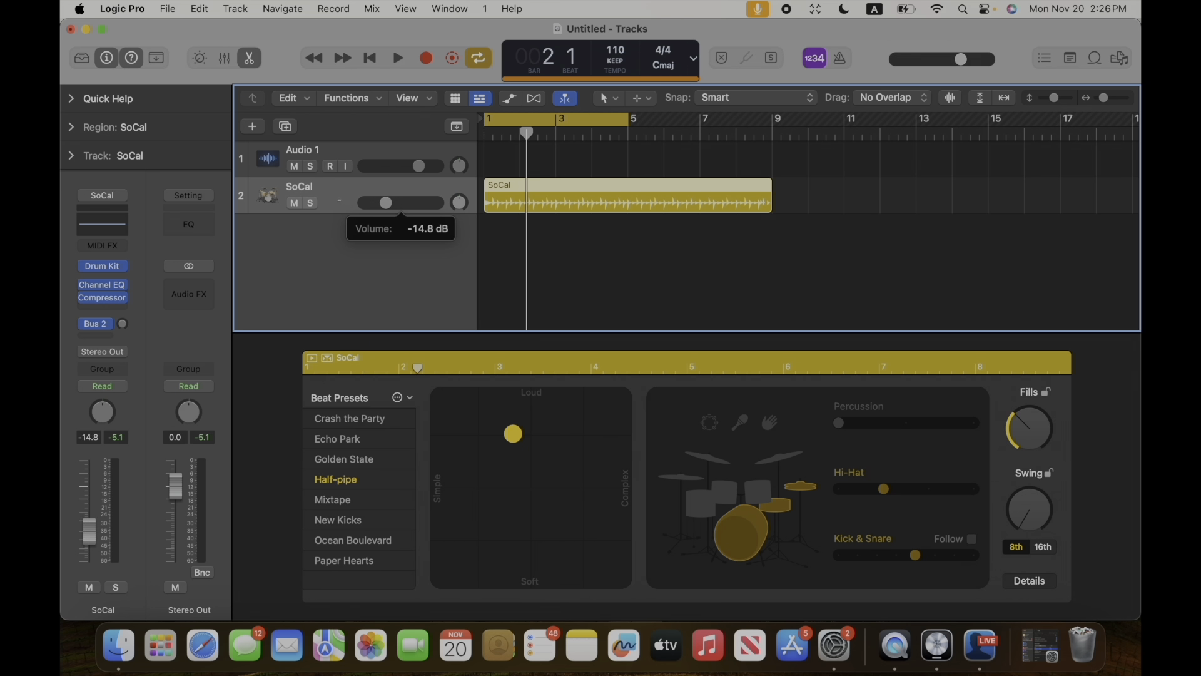
{"action": "left_click", "coordinate": [397, 61]}
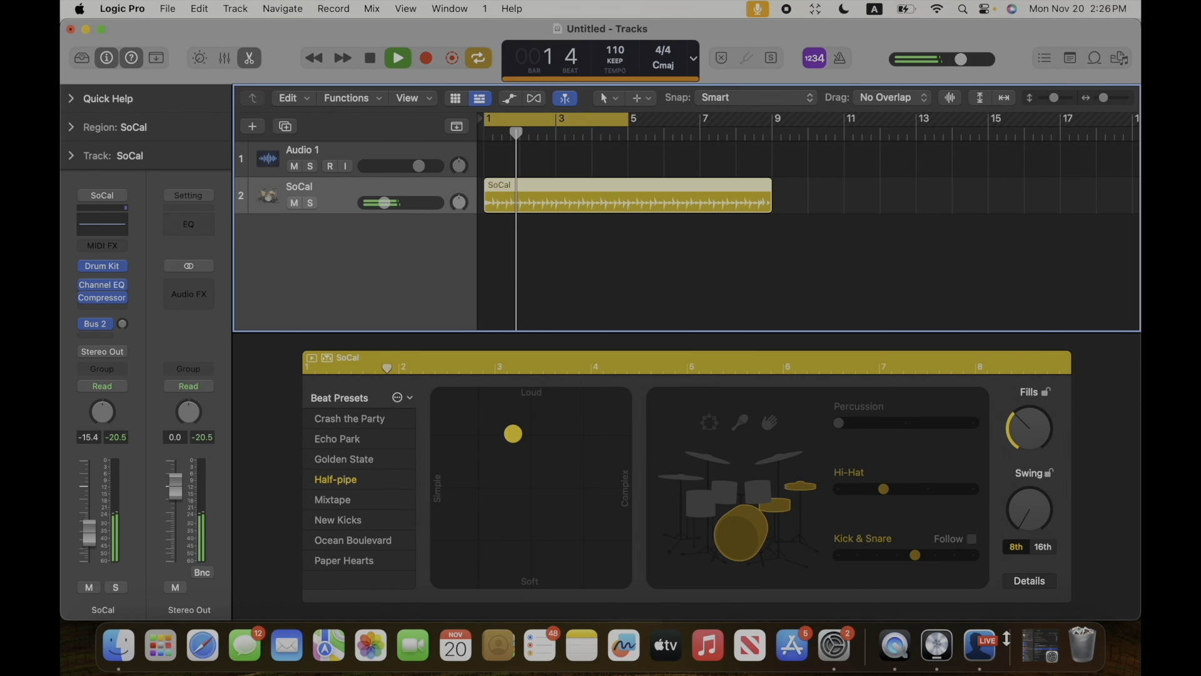
{"action": "left_click", "coordinate": [982, 651]}
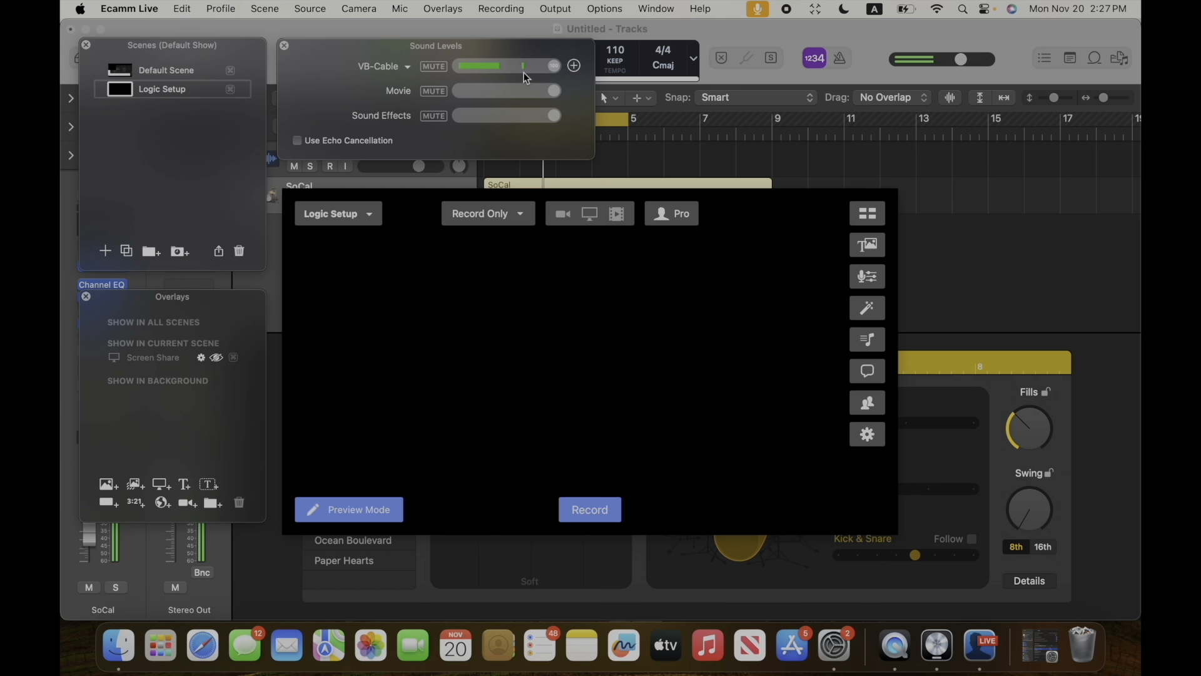
Step: Find Audio MIDI Setup by searching Launchpad for "audi", review the Multi-Output Device's settings, and close the Audio Devices window
{"action": "left_click", "coordinate": [176, 649]}
{"action": "type", "text": "audi"}
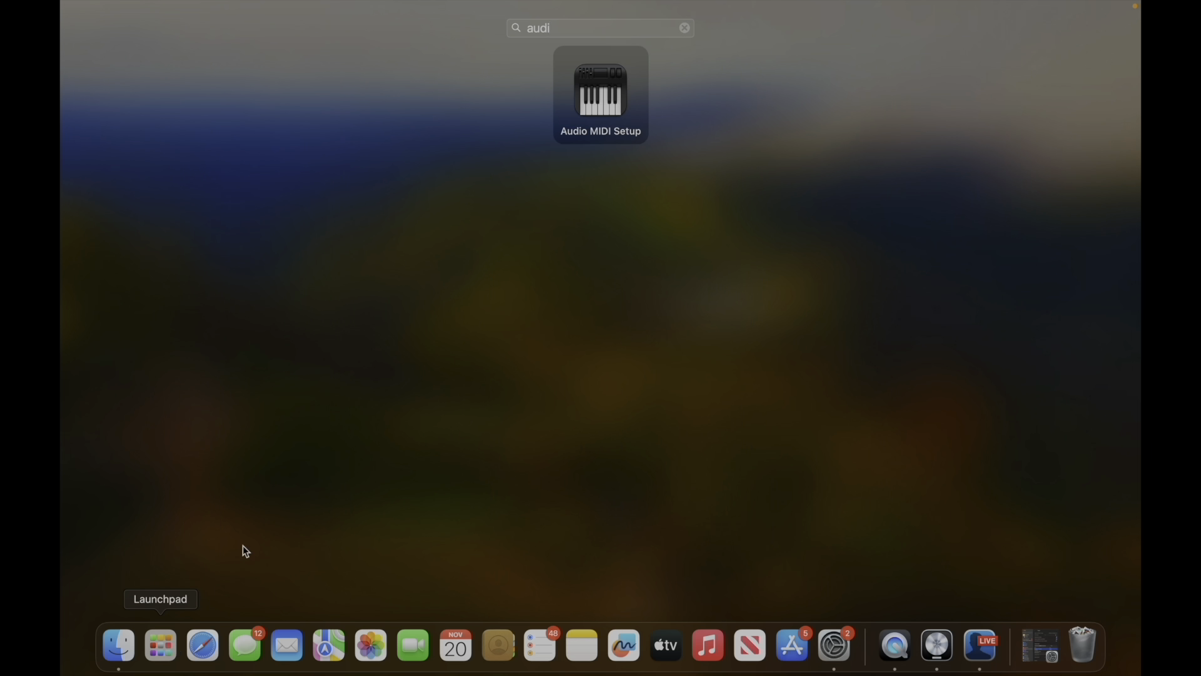
{"action": "left_click", "coordinate": [593, 112]}
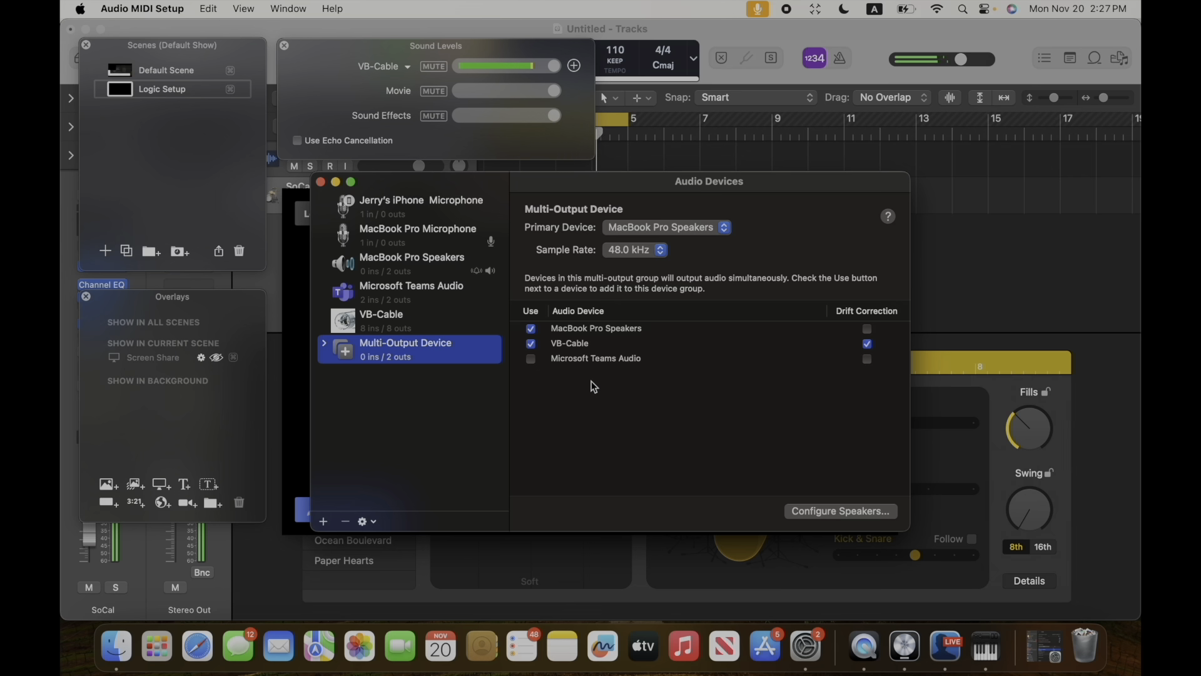
{"action": "left_click", "coordinate": [319, 182]}
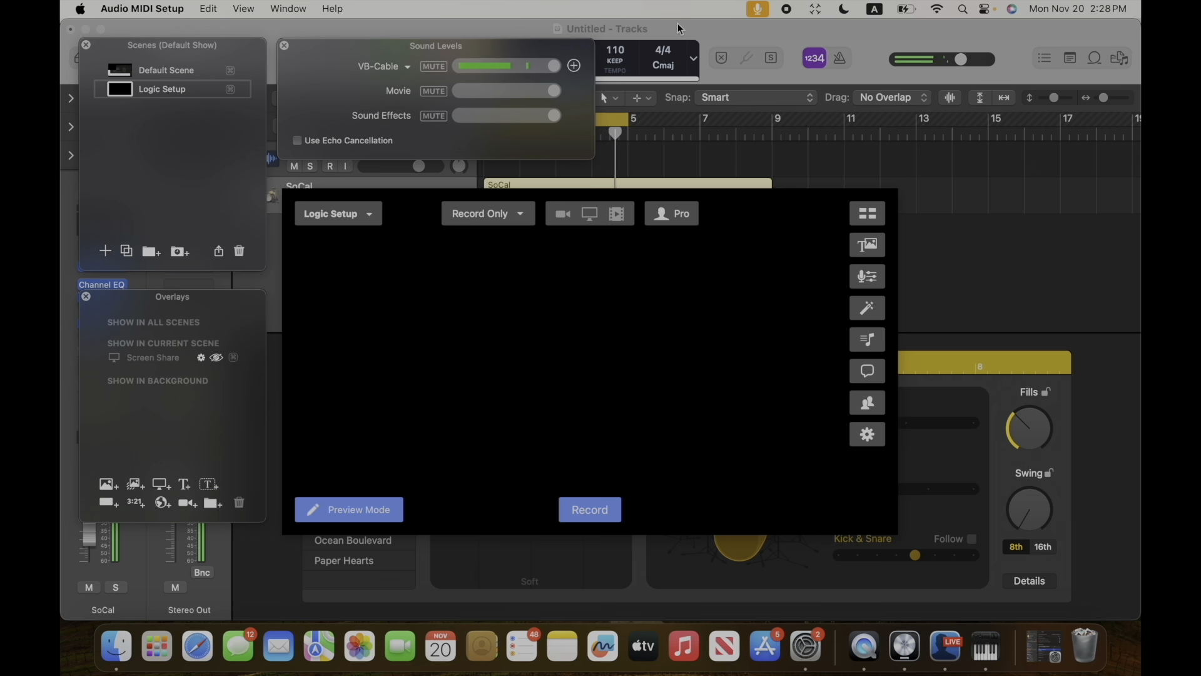
Step: Switch back to Logic Pro and stop the drum playback
{"action": "left_click", "coordinate": [745, 34]}
{"action": "left_click", "coordinate": [372, 60]}
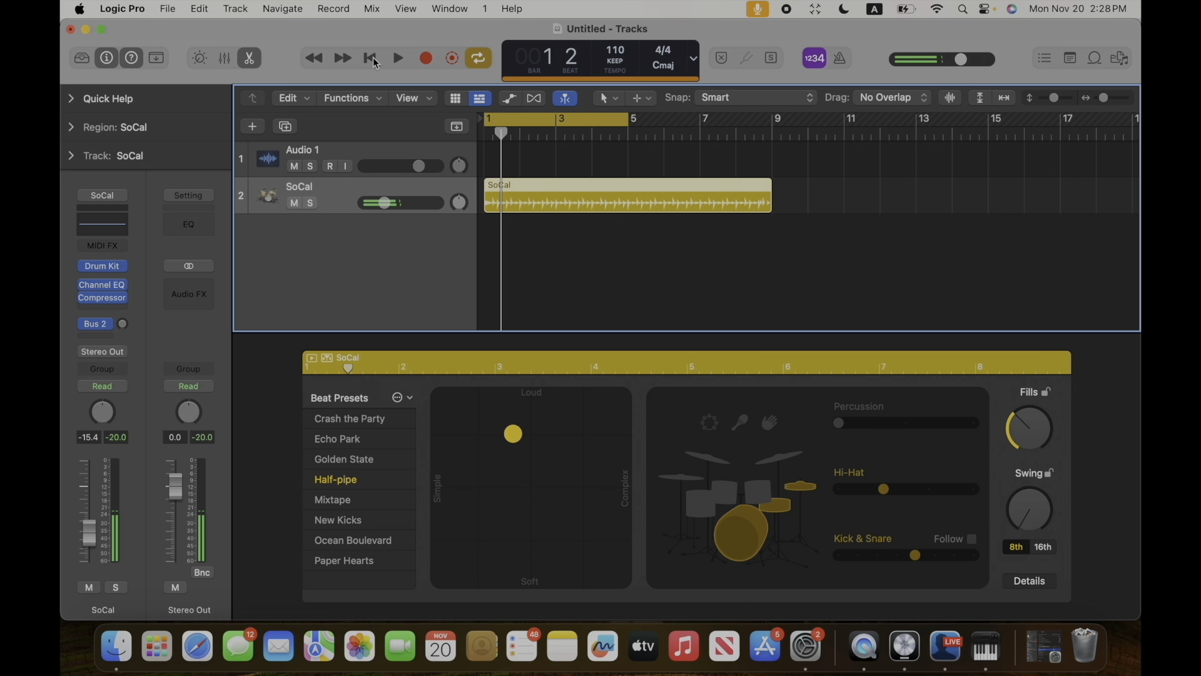